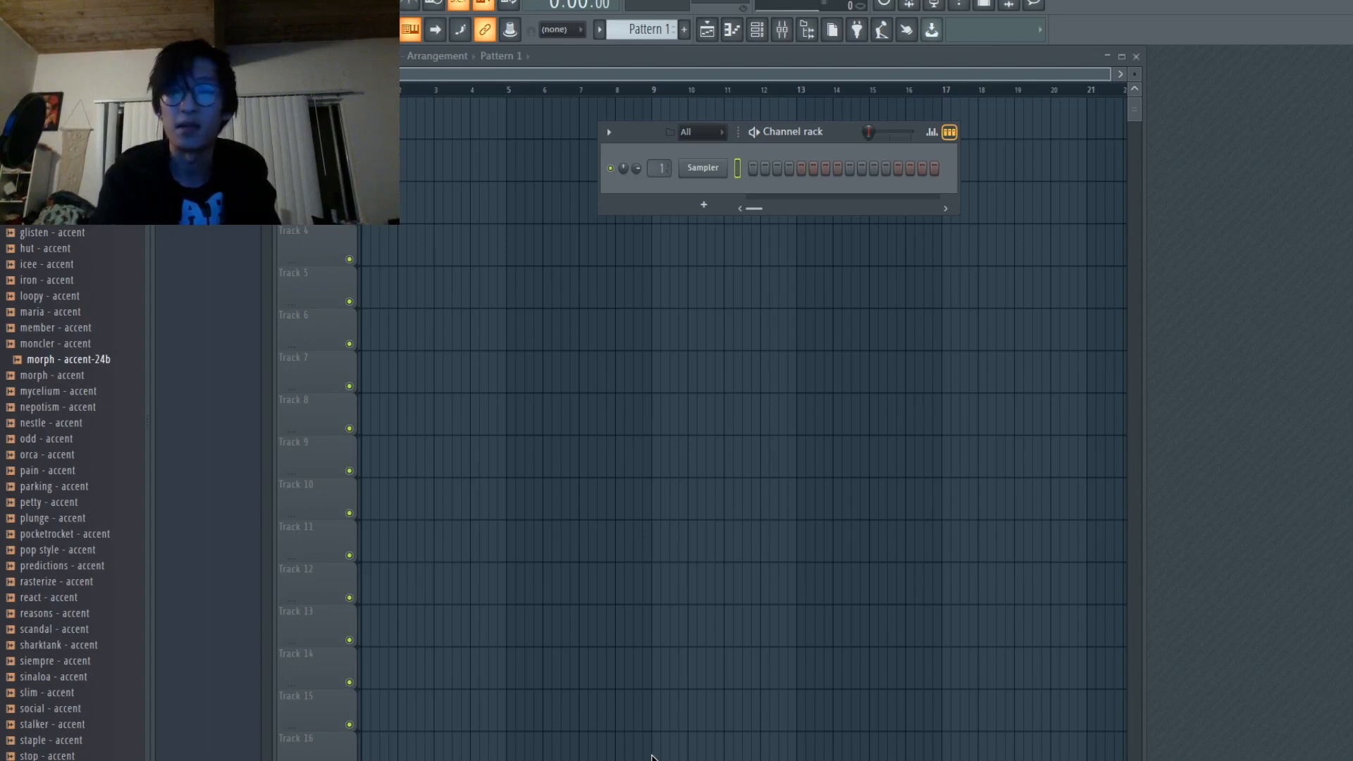
Step: Add an Addictive Keys [64bit] channel, dismiss its plugin window and open the channel's piano roll
left_click(703, 204)
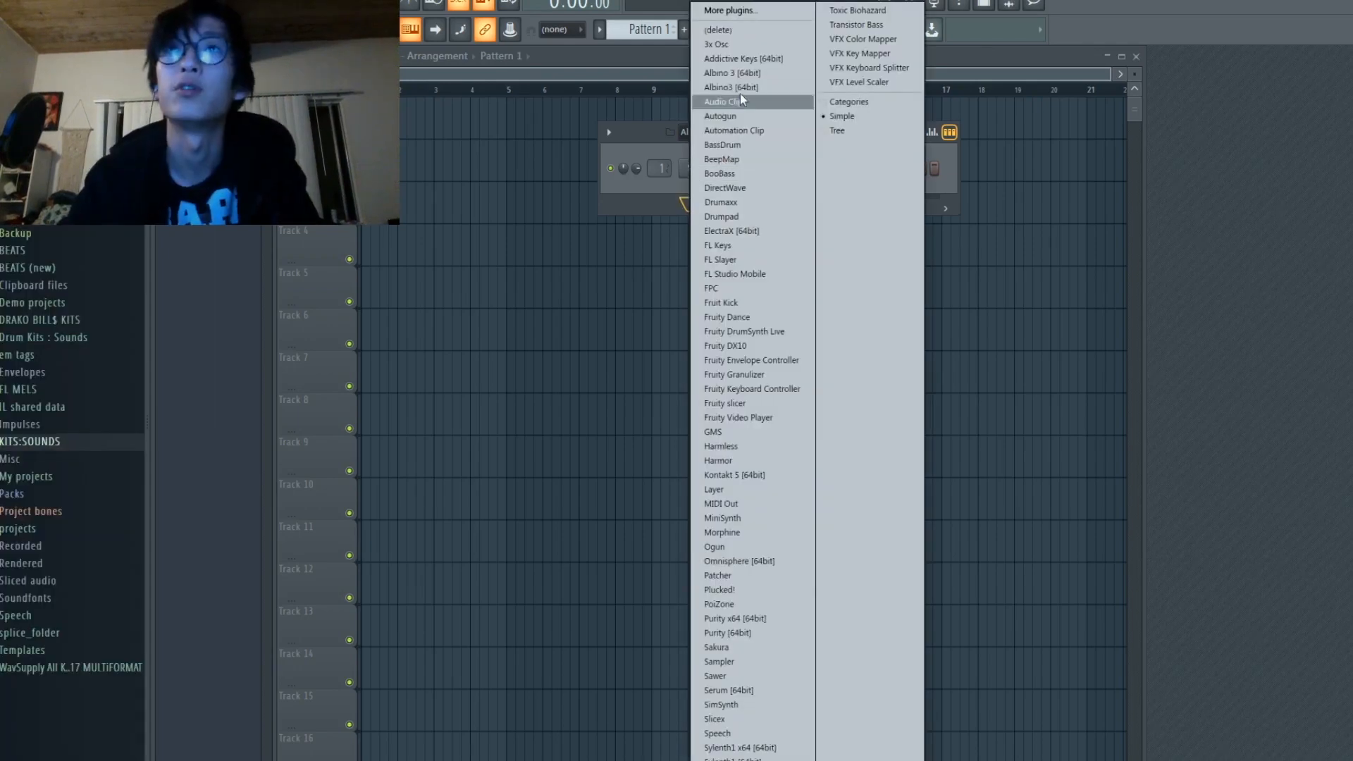
left_click(752, 57)
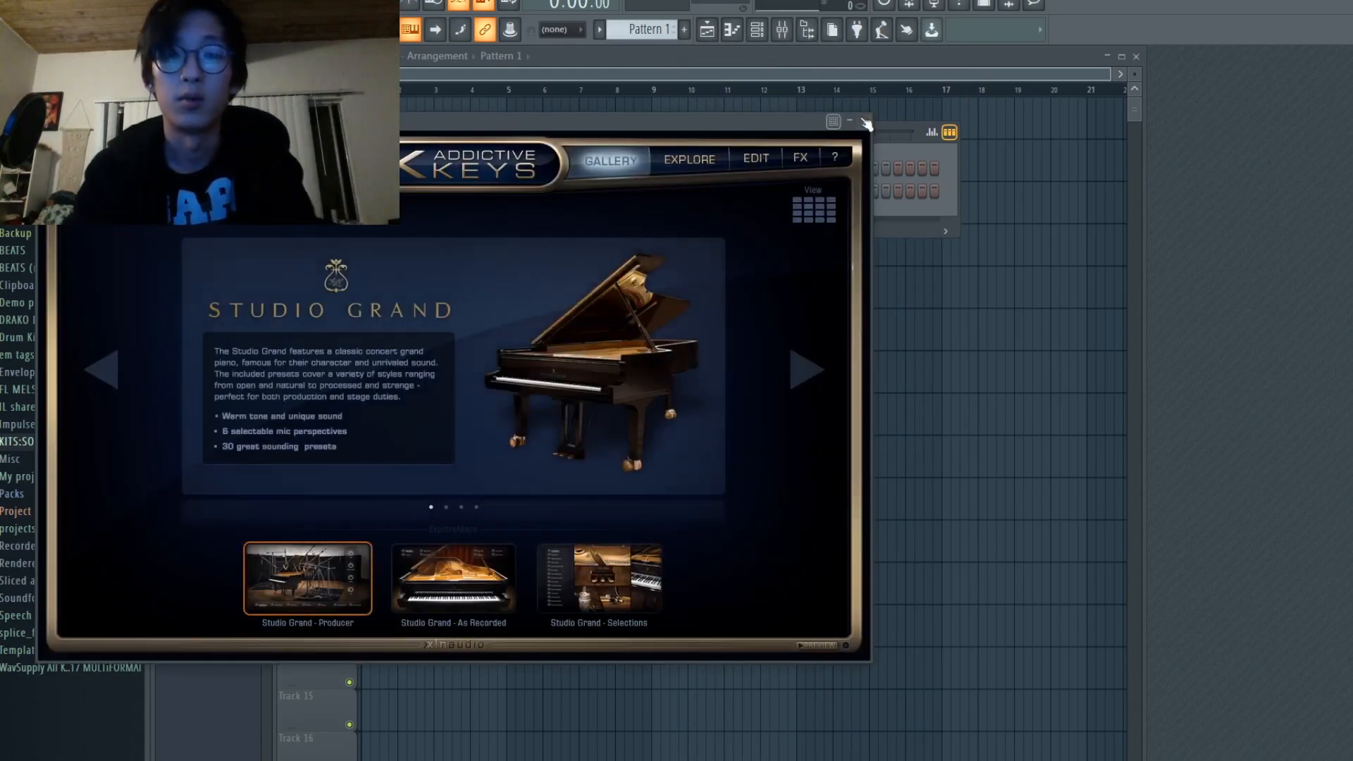
left_click(865, 122)
right_click(717, 196)
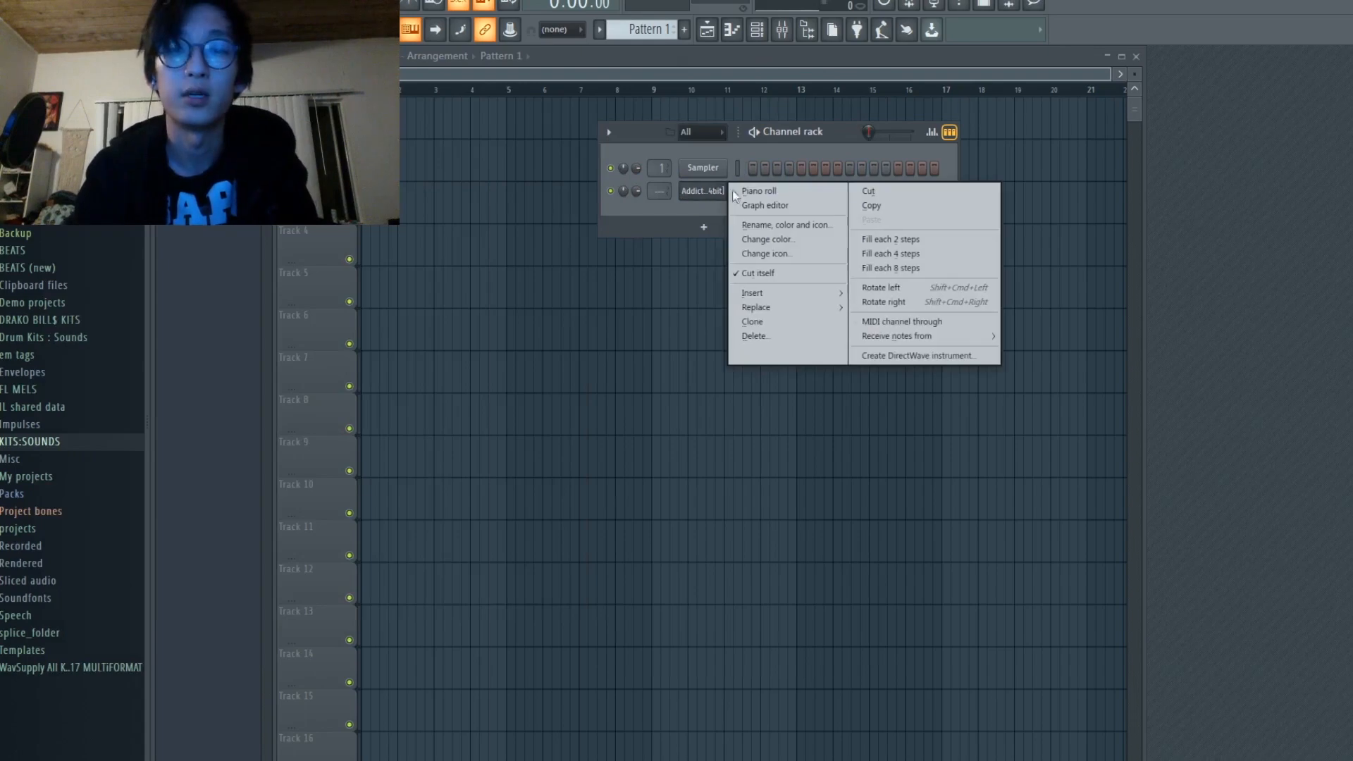
left_click(739, 192)
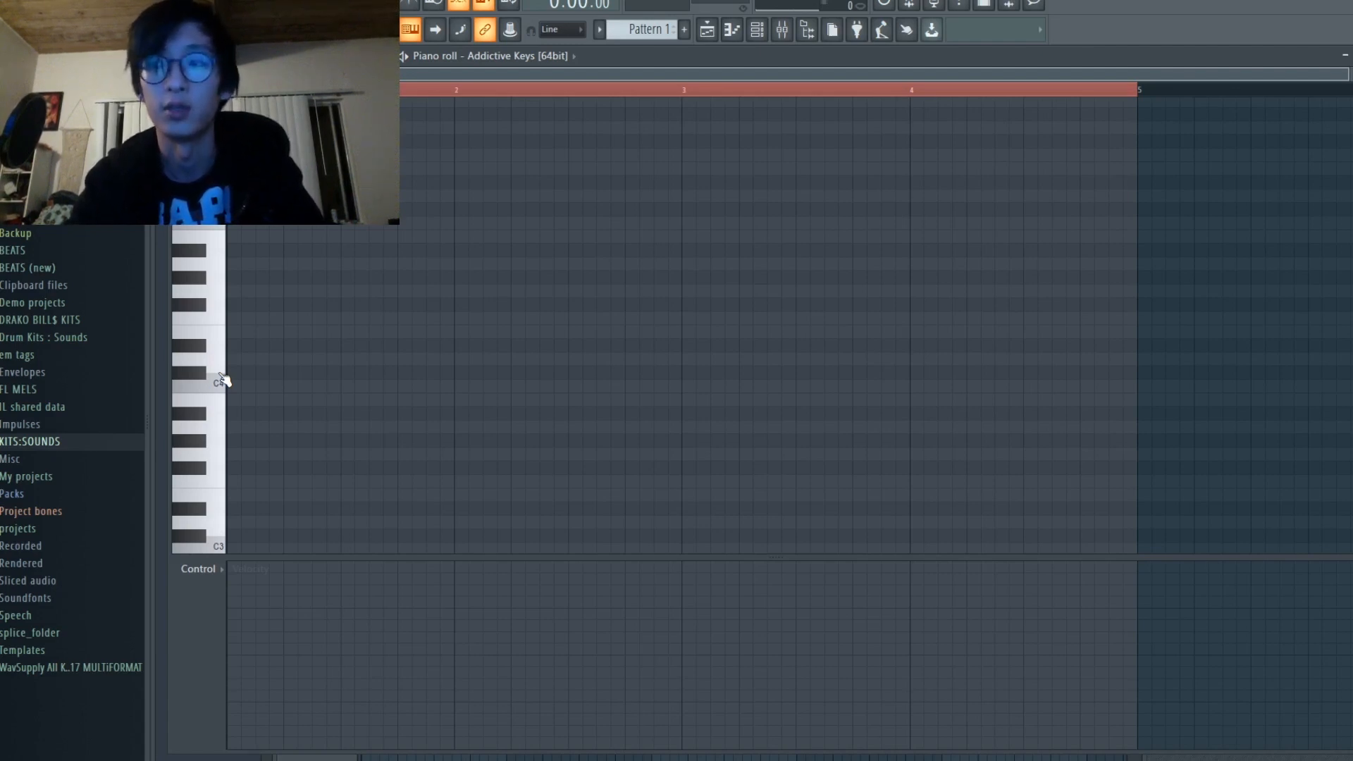
Step: Write a four-bar bass line mostly on D#3, with F#3, F3, C#3, A#2 and B2 passing notes, and play it back
scroll(223, 380, "down", 1)
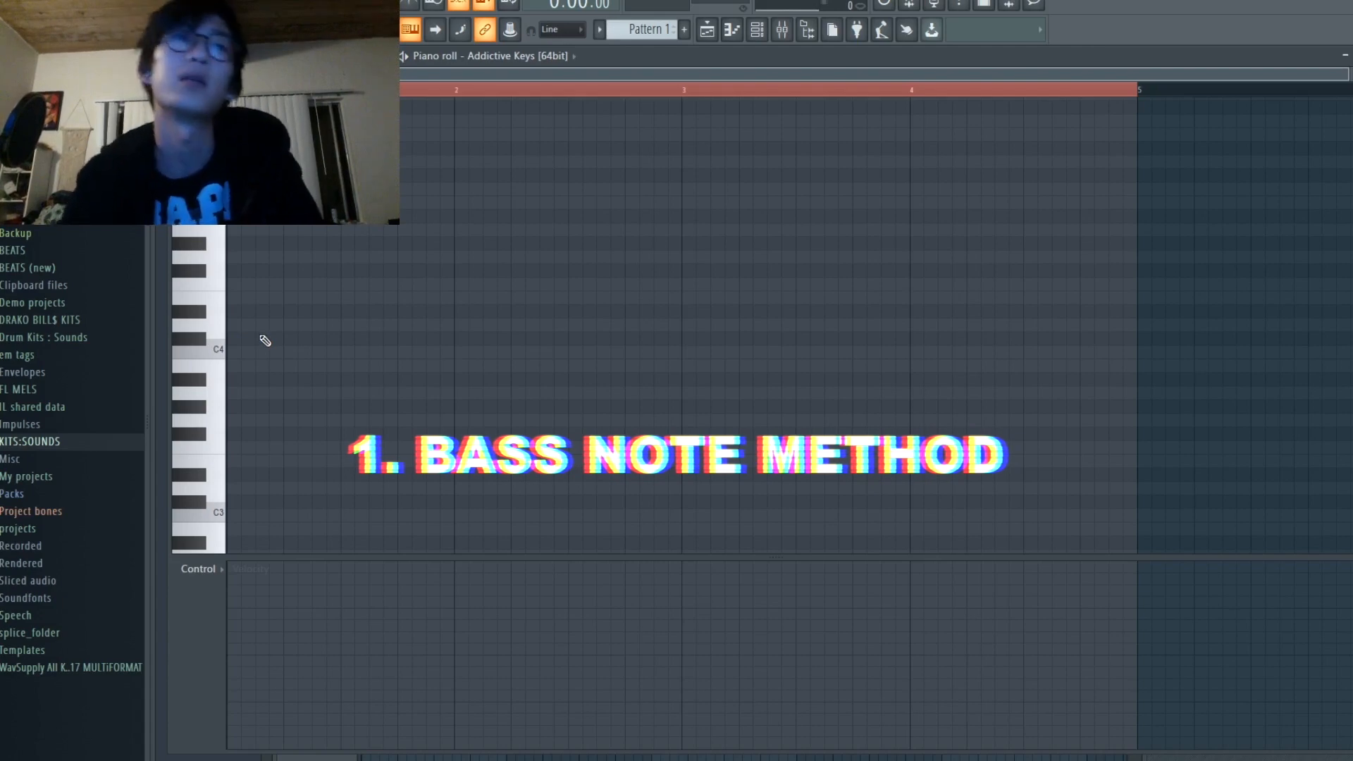
scroll(263, 348, "down", 4)
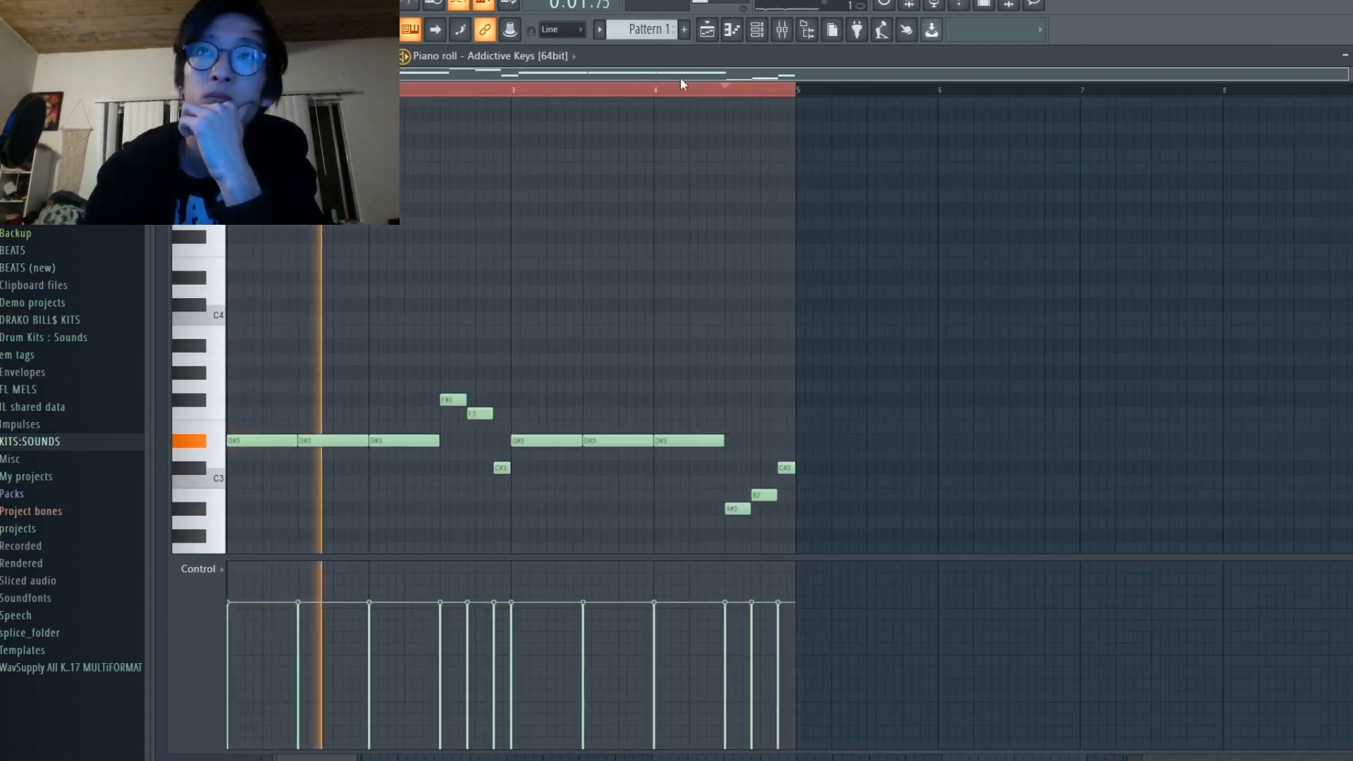
left_click(682, 85)
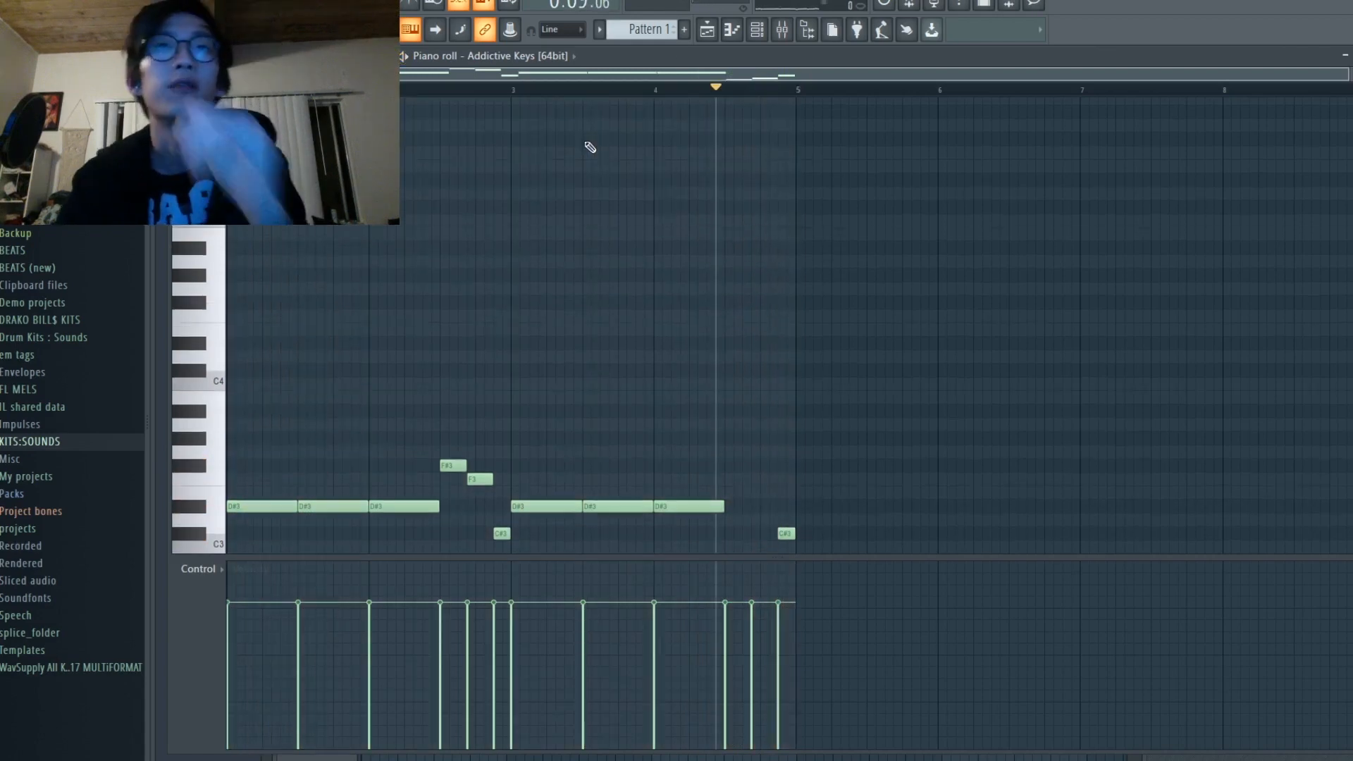
Step: Layer long F5 notes over bars 1 and 2 and write a melody above them using C6, C#6, D#6, F6, F#6 and G#6
scroll(428, 290, "up", 1)
scroll(428, 290, "down", 3)
scroll(329, 311, "up", 1)
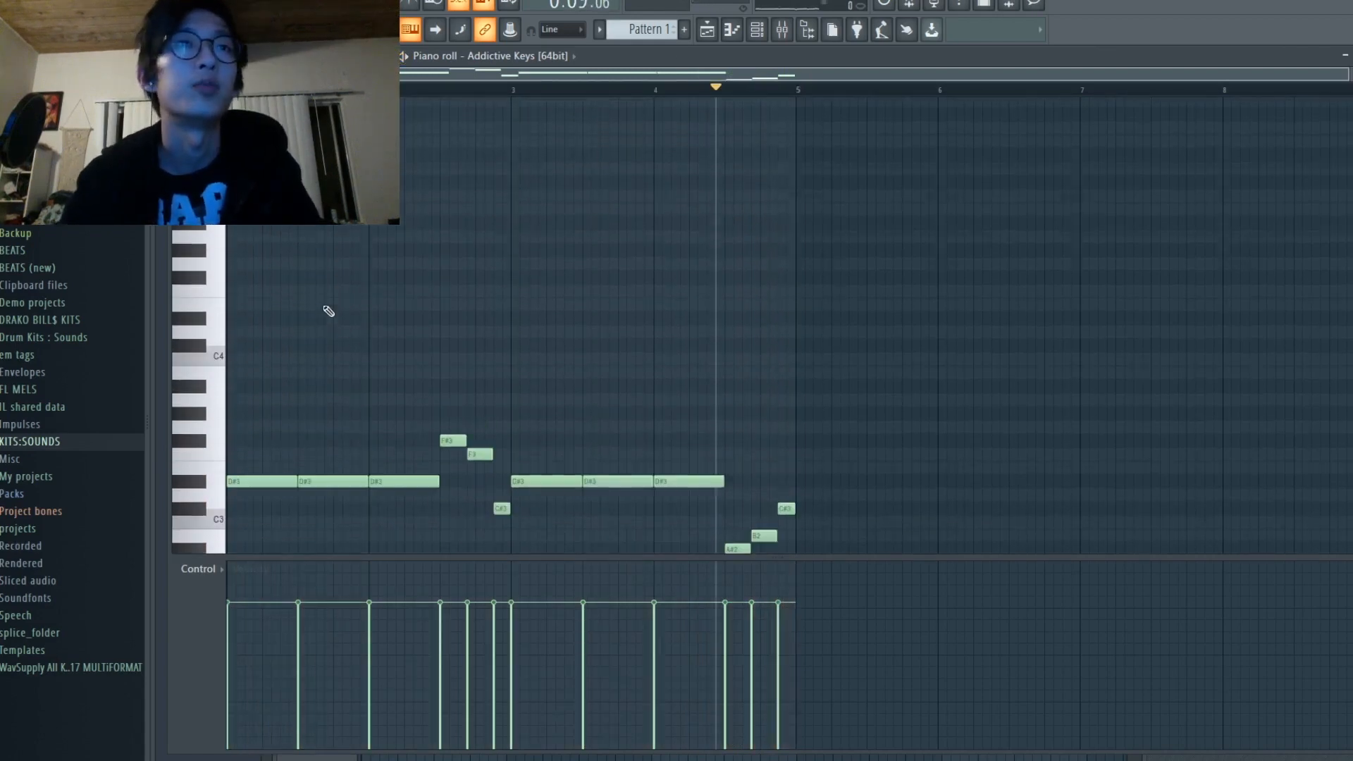
scroll(251, 398, "up", 2)
scroll(266, 453, "down", 3)
scroll(385, 419, "up", 4)
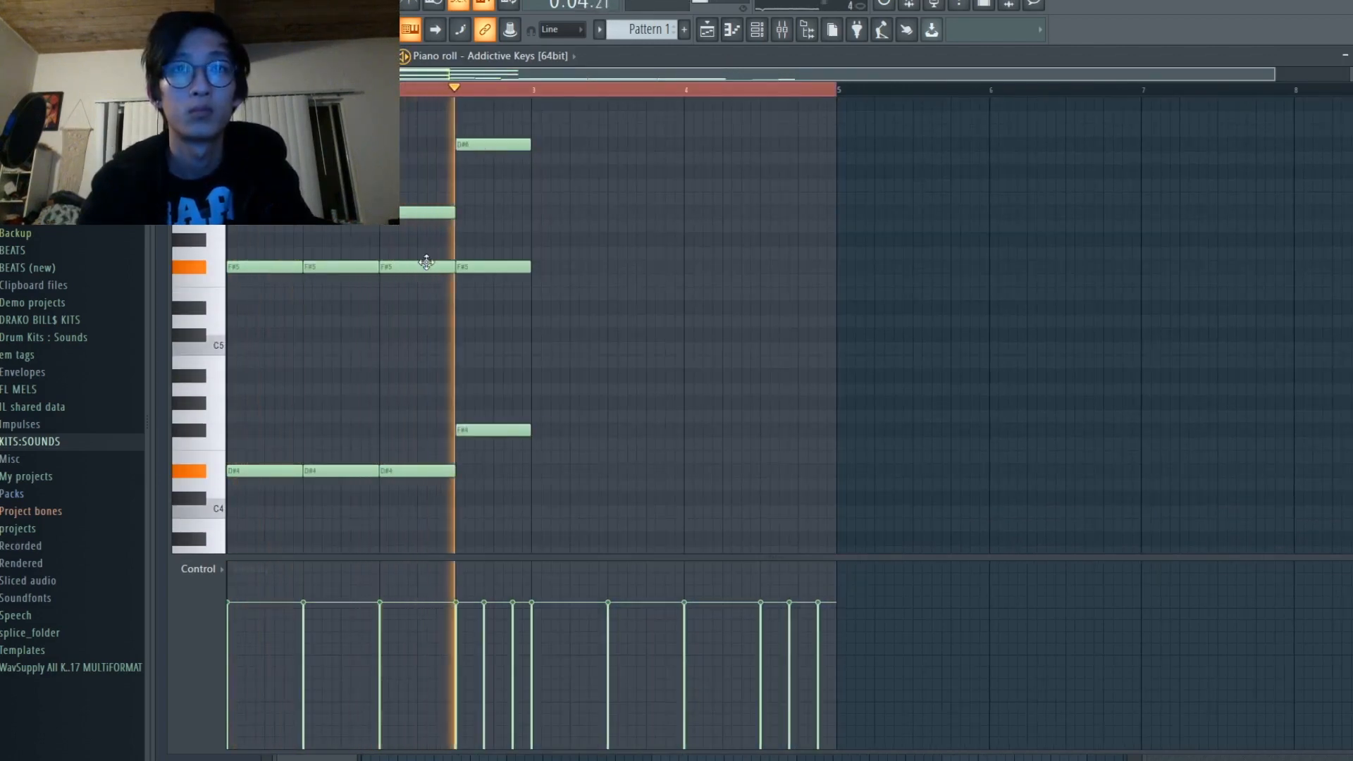
scroll(447, 267, "up", 3)
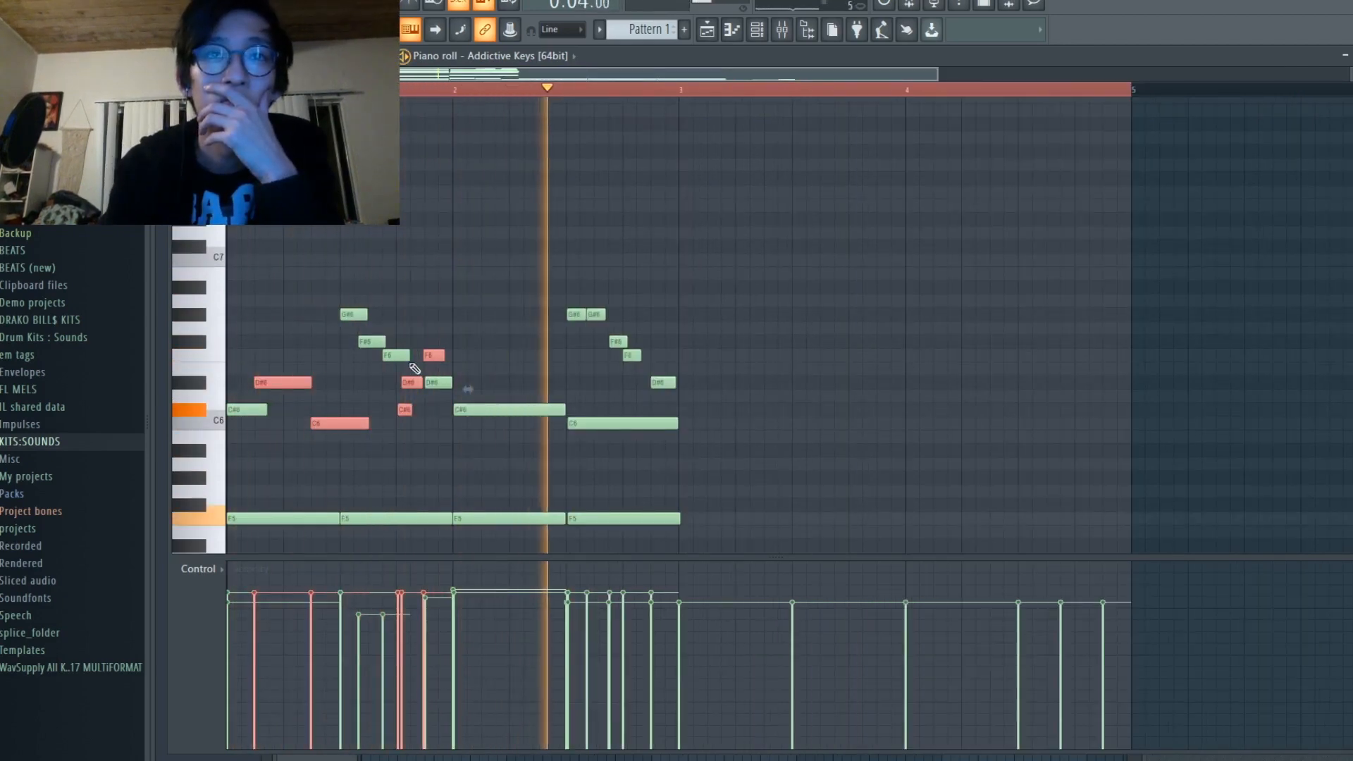
Step: Delete the extra D#6 note at the end of bar 1, duplicate the two-bar phrase into bars 3 and 4, and play it back
right_click(432, 381)
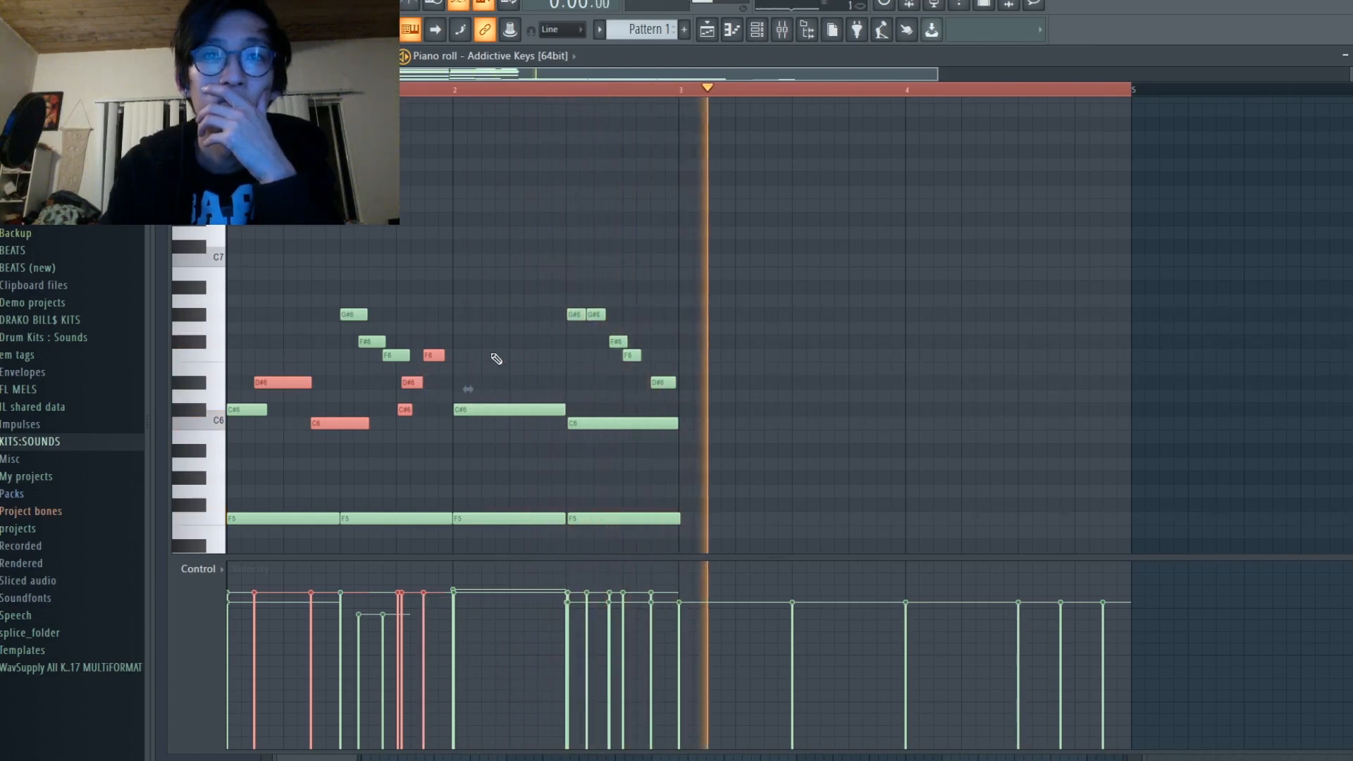
key("space")
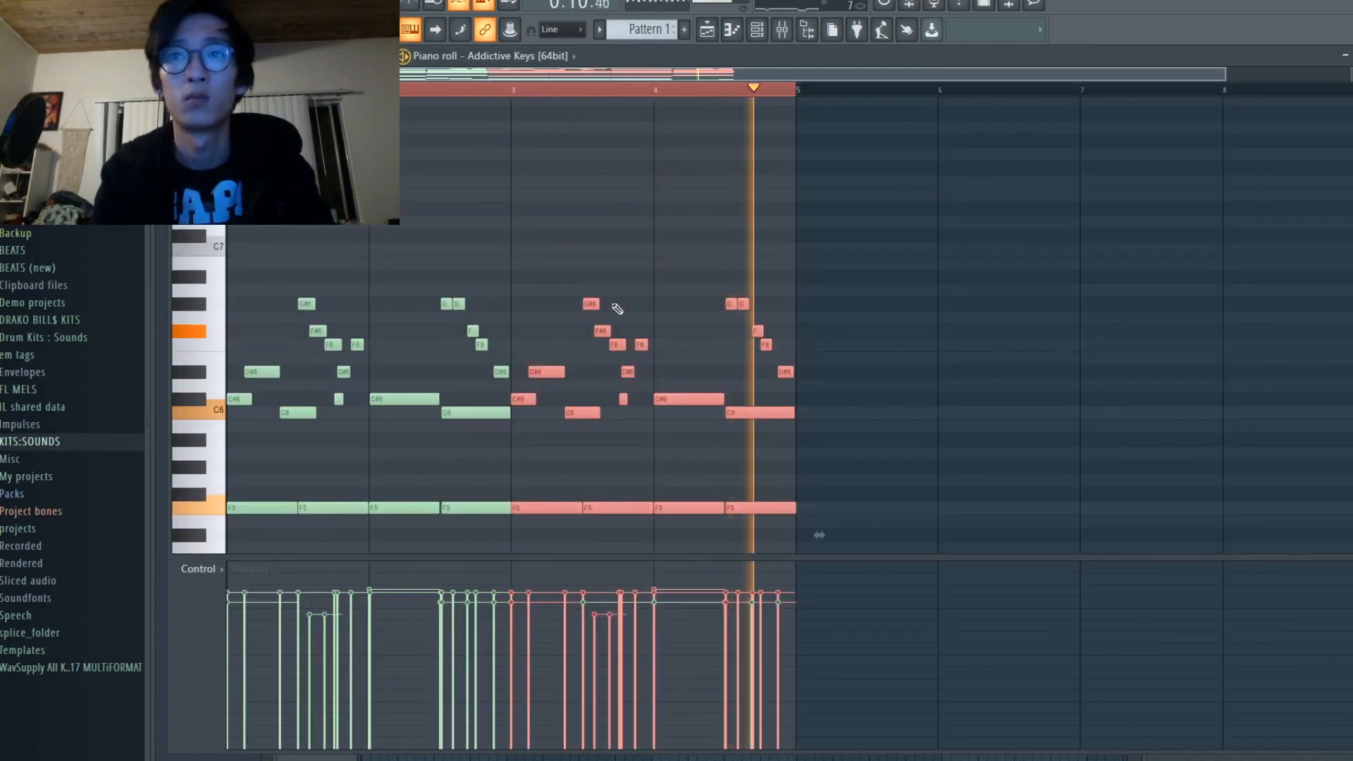
key("space")
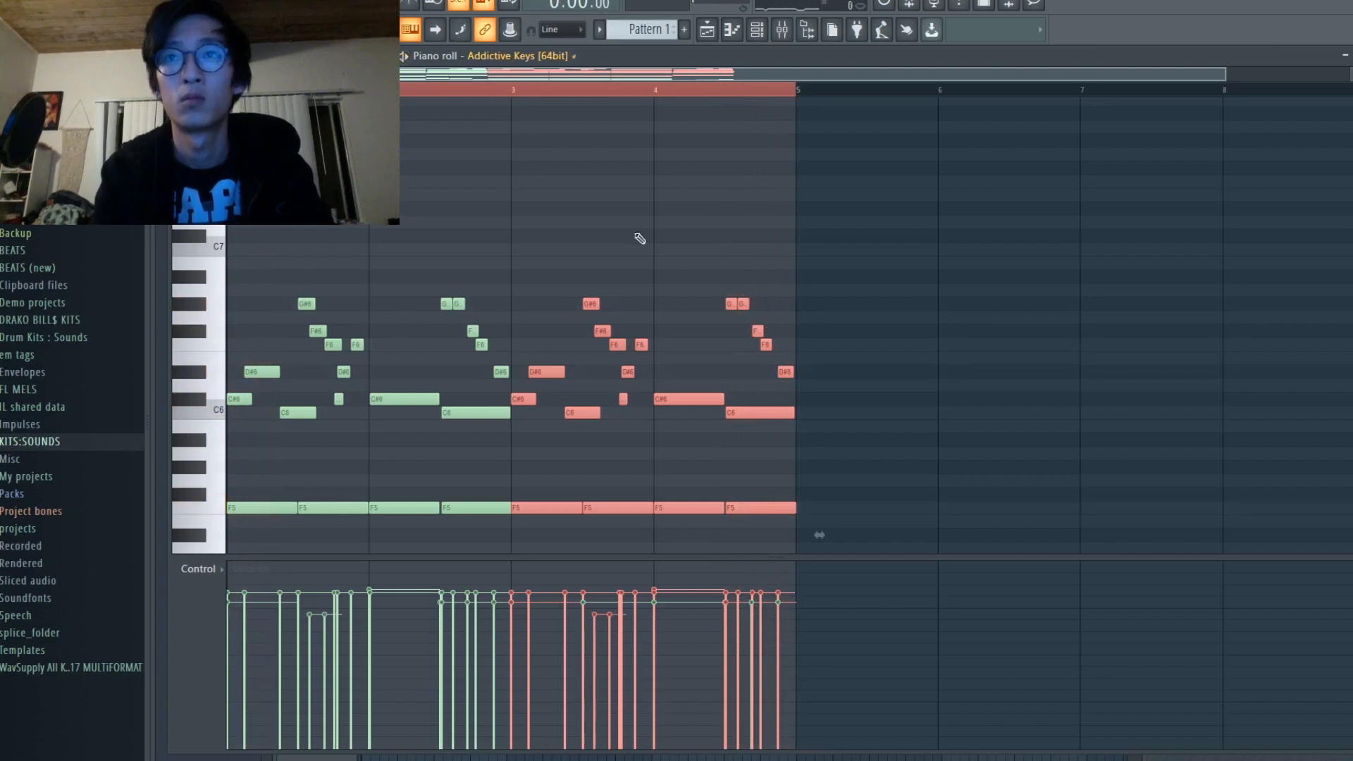
Step: Vary the melody's ending in bar 4 with alternating F#6 and F6 notes that finish on a short C#6
right_click(730, 360)
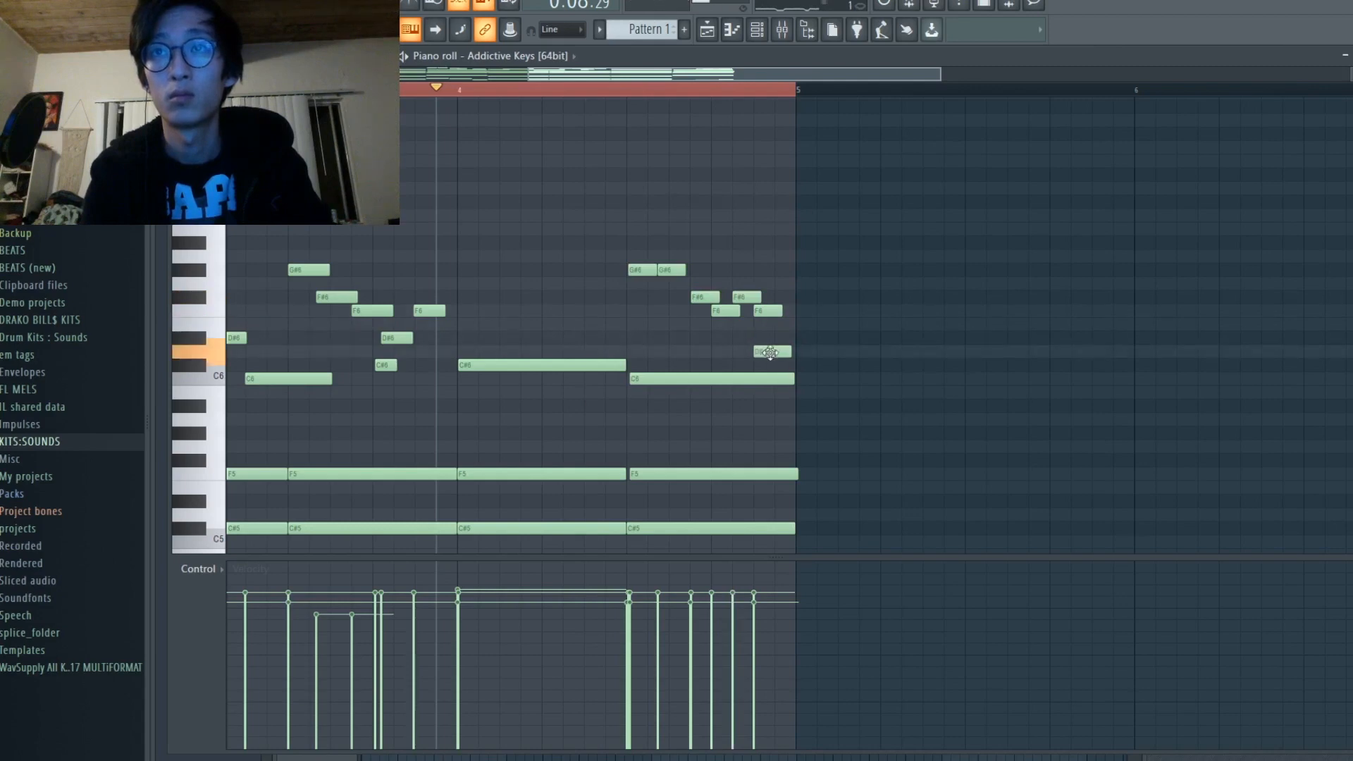
left_click_drag(788, 364, 789, 378)
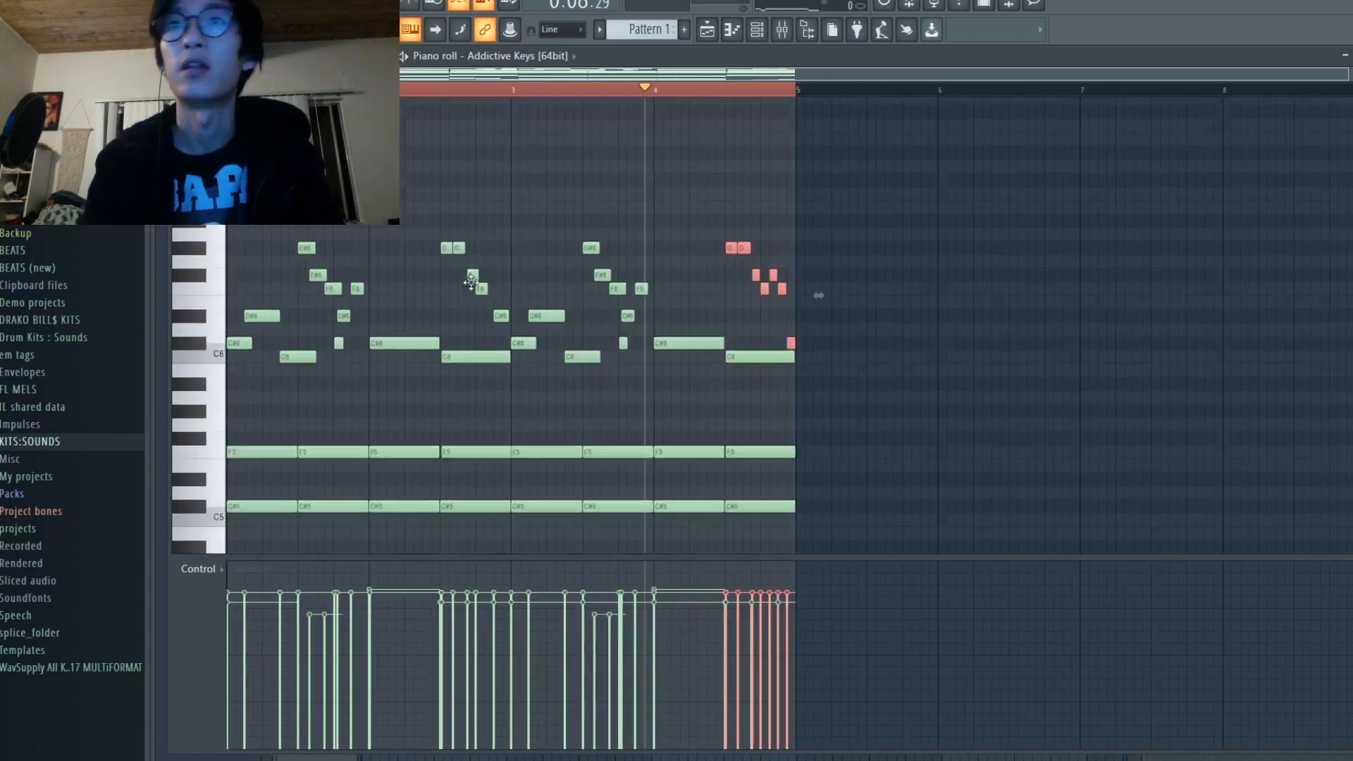
scroll(356, 330, "up", 3)
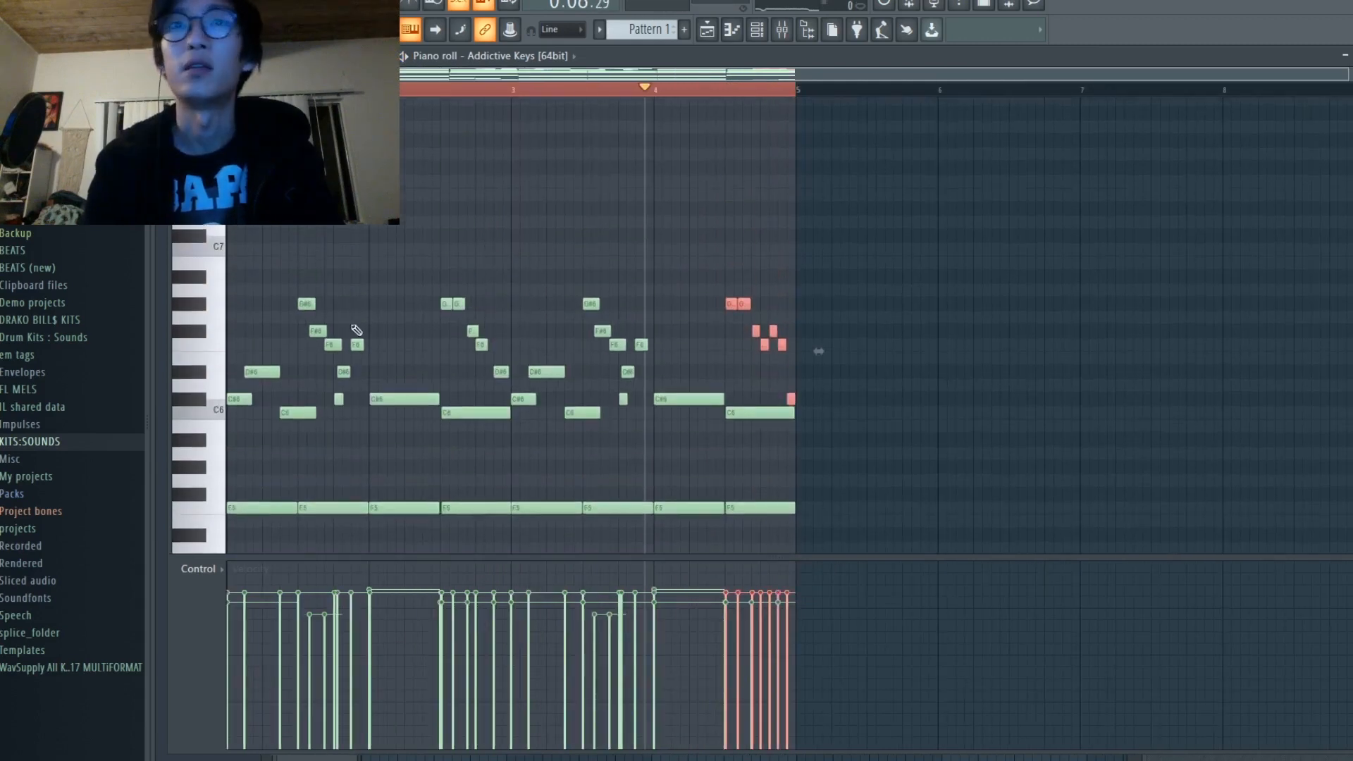
Step: Add a countermelody around C#4 to G#4 between the bass and chords, and lower the velocity of its notes
scroll(498, 388, "down", 12)
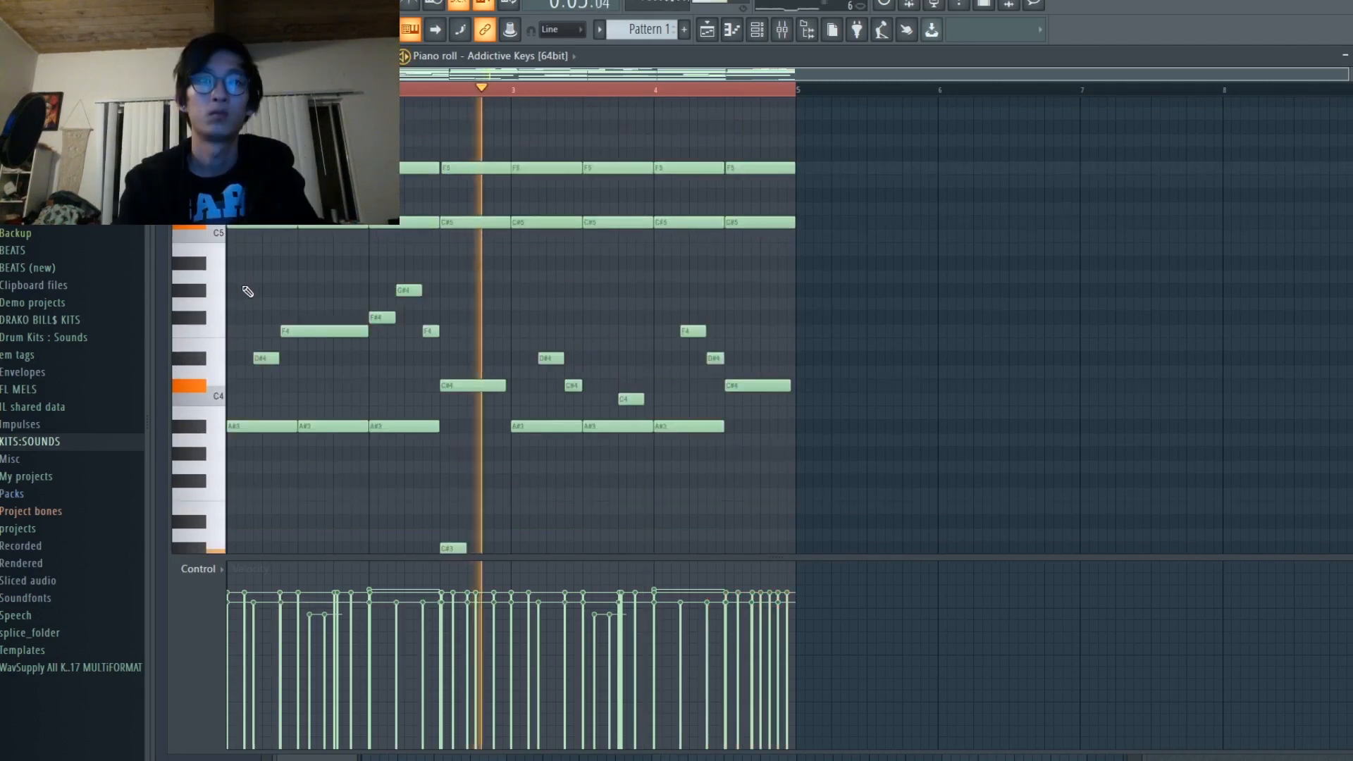
left_click_drag(244, 286, 766, 392)
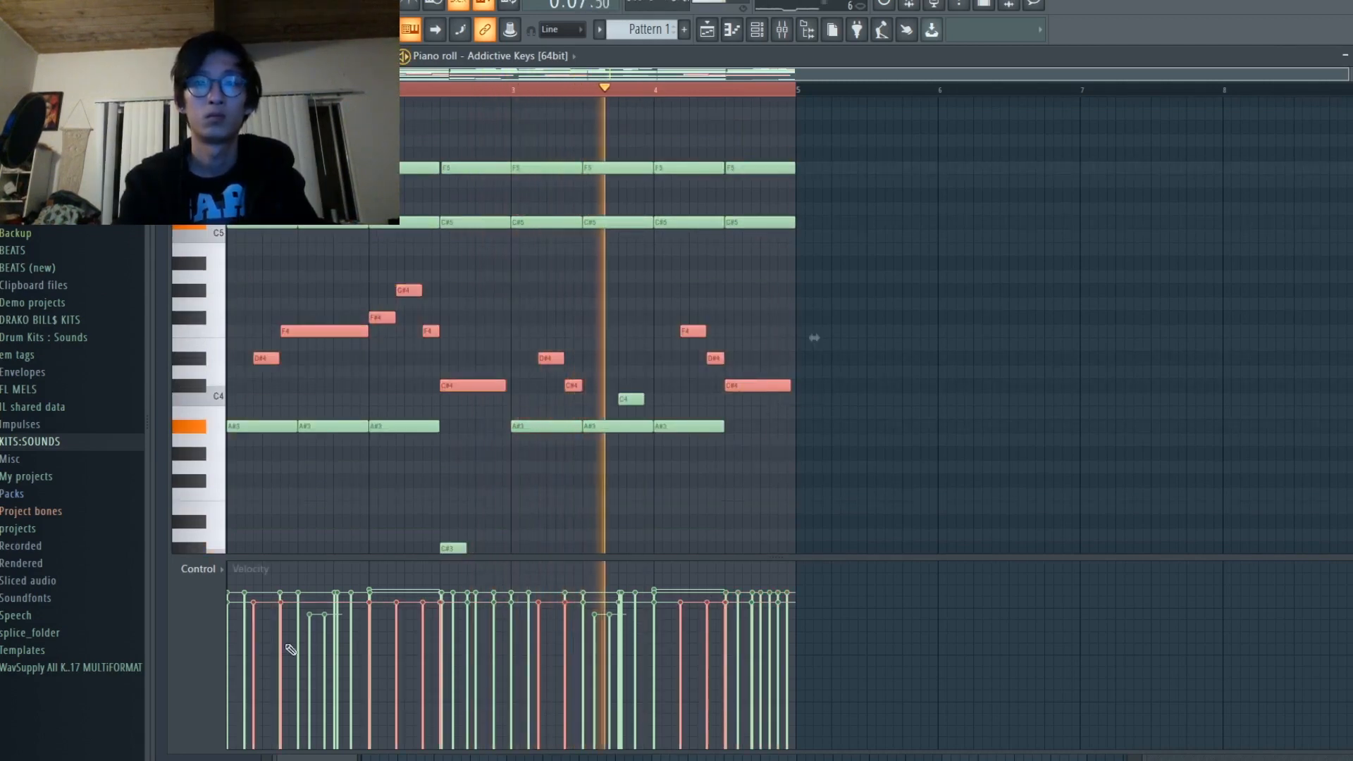
mouse_move(256, 649)
left_mouse_down()
mouse_move(758, 675)
mouse_move(349, 649)
mouse_move(282, 664)
left_mouse_up()
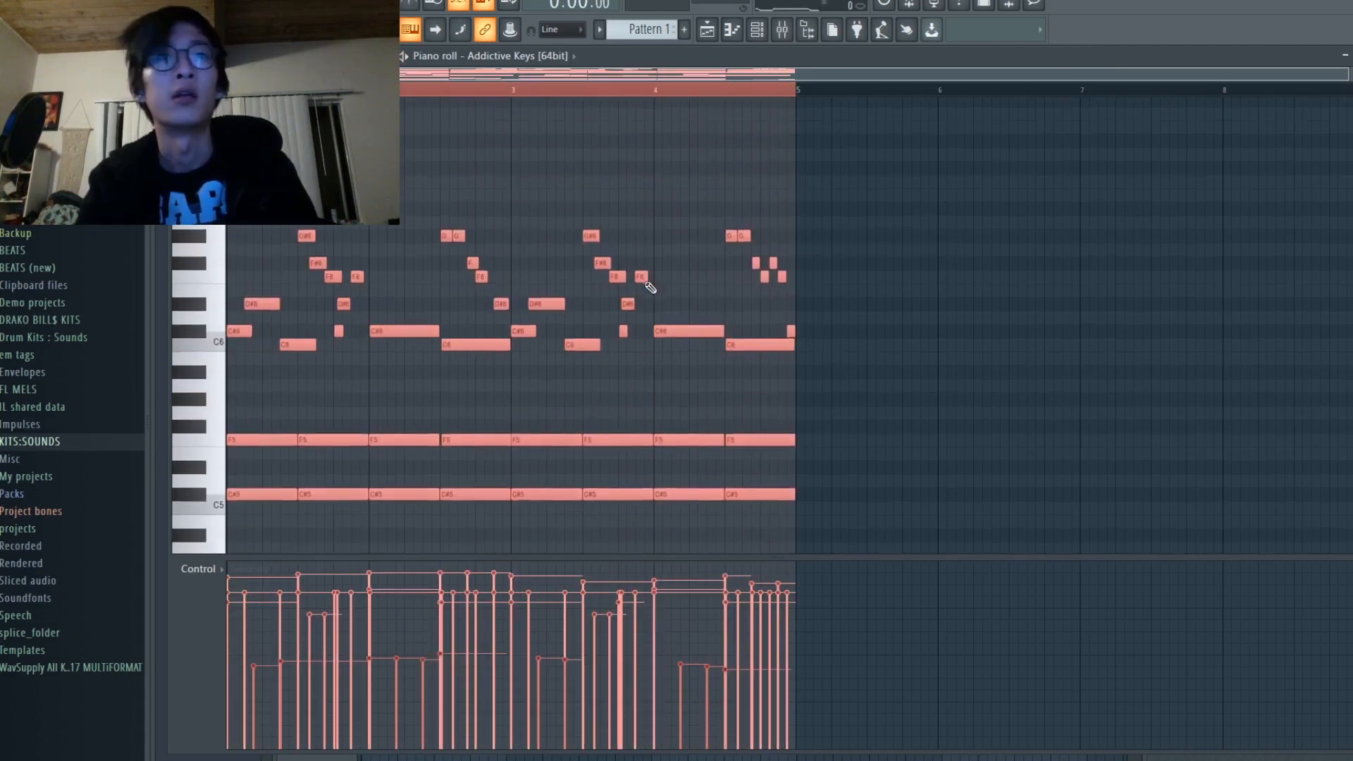
Step: Randomize the pan and velocity levels of all notes in the pattern
scroll(648, 285, "down", 5)
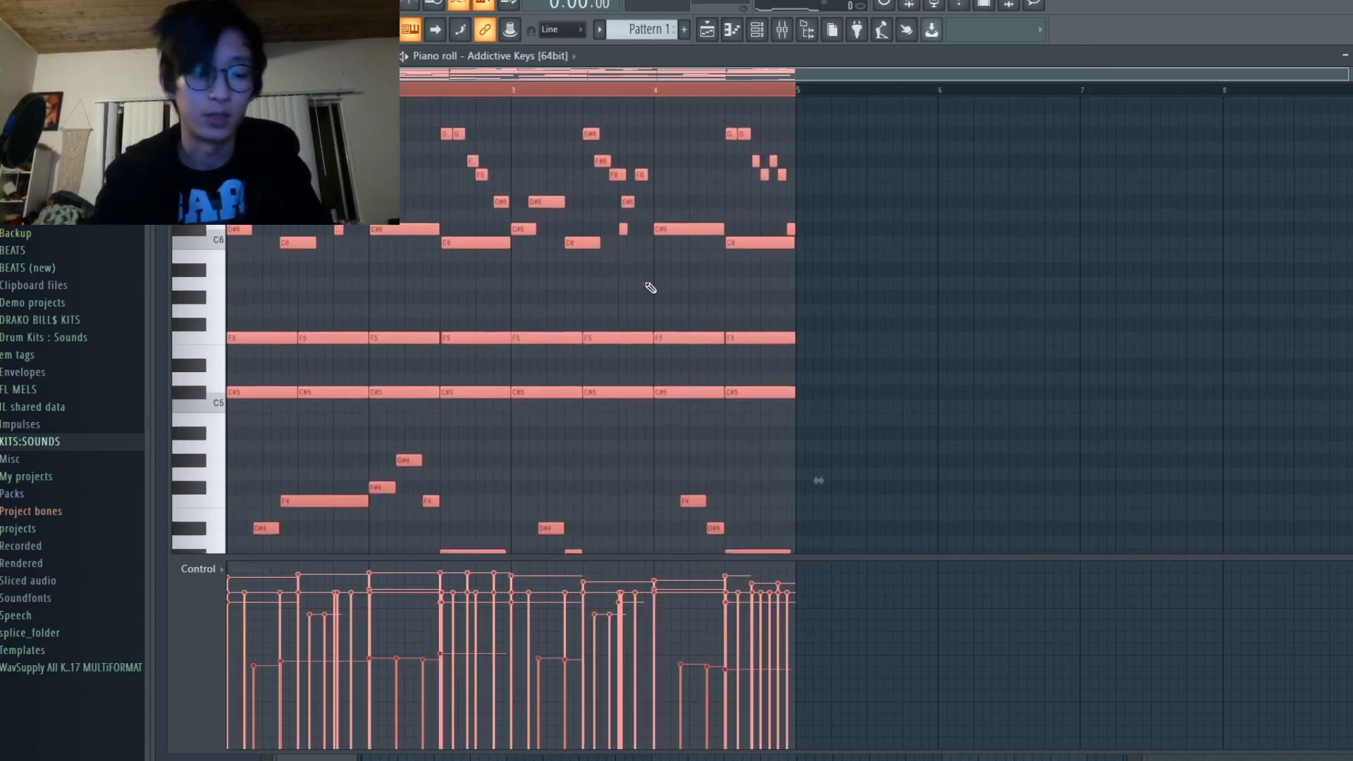
key("alt+r")
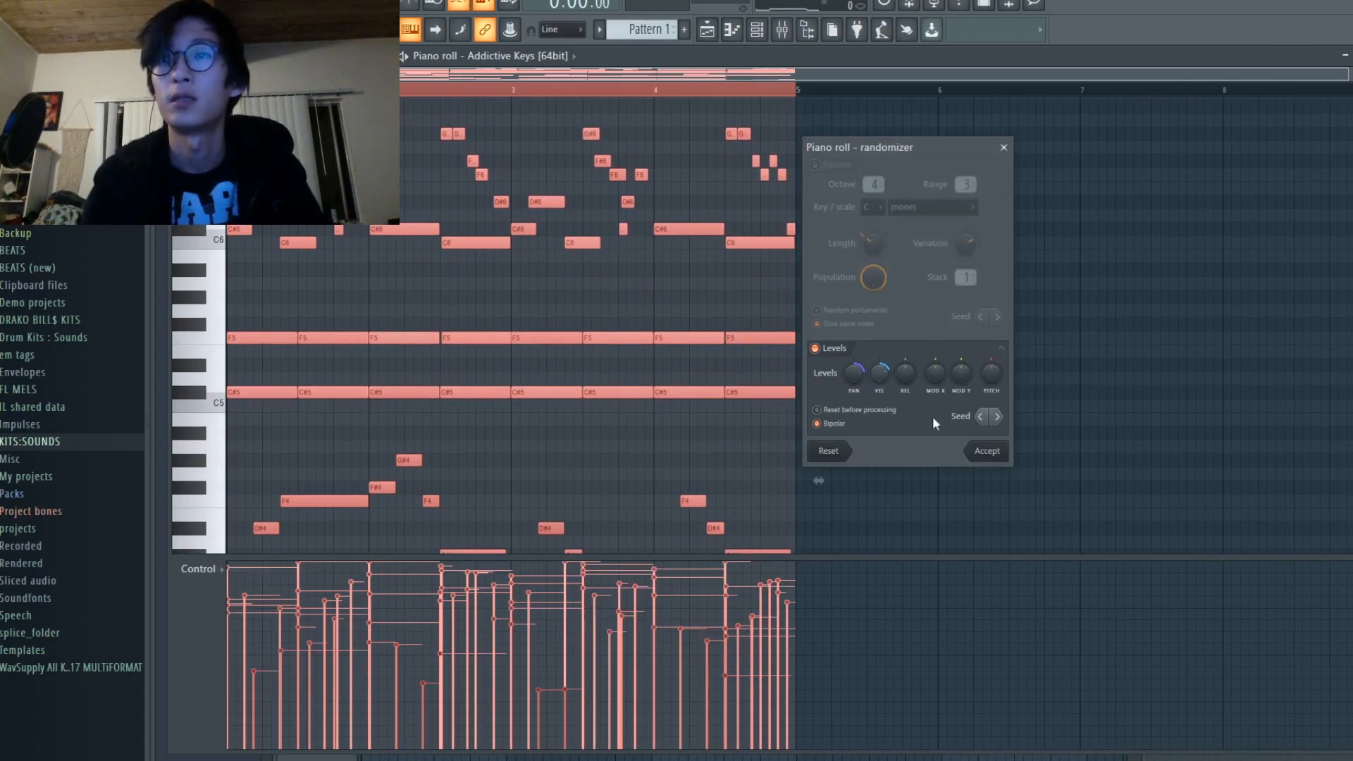
left_click(987, 451)
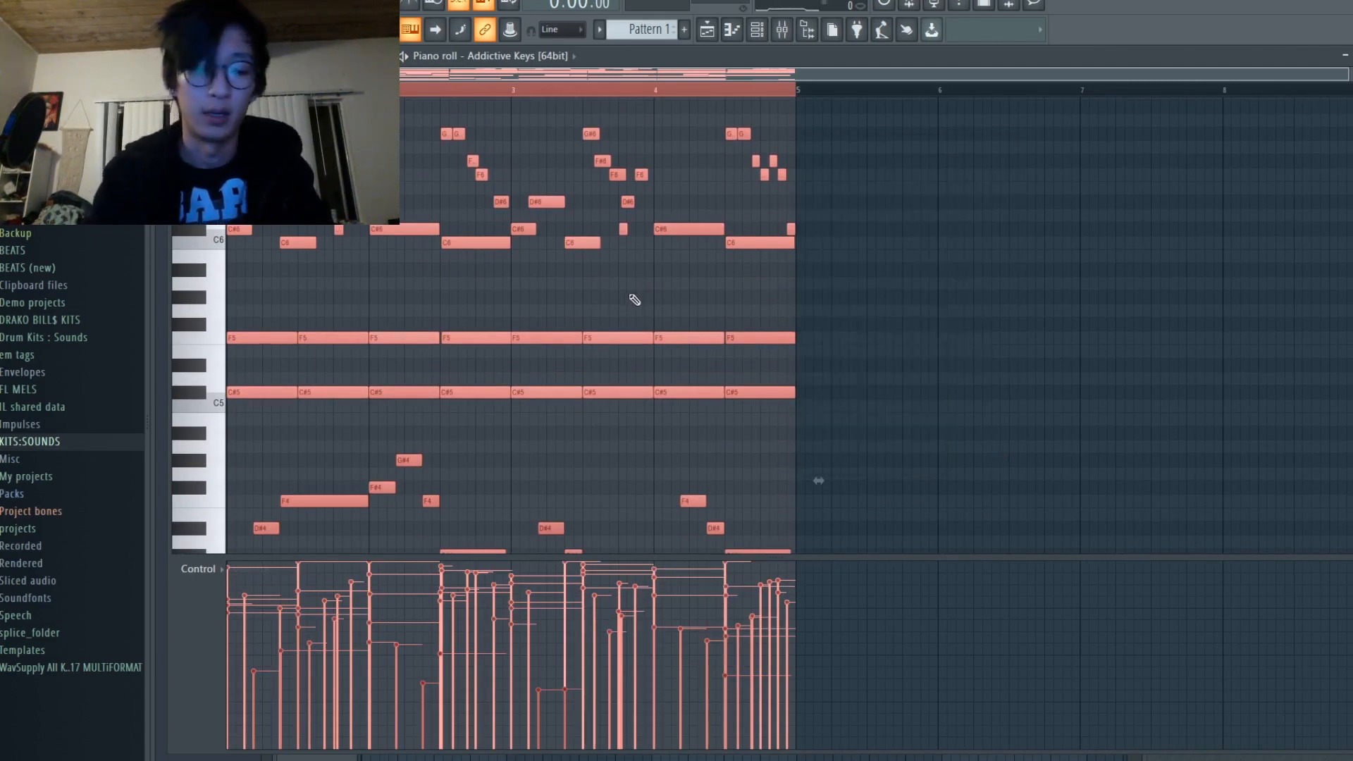
Step: Strum all notes, offsetting their start times, end times and velocities
key("alt+s")
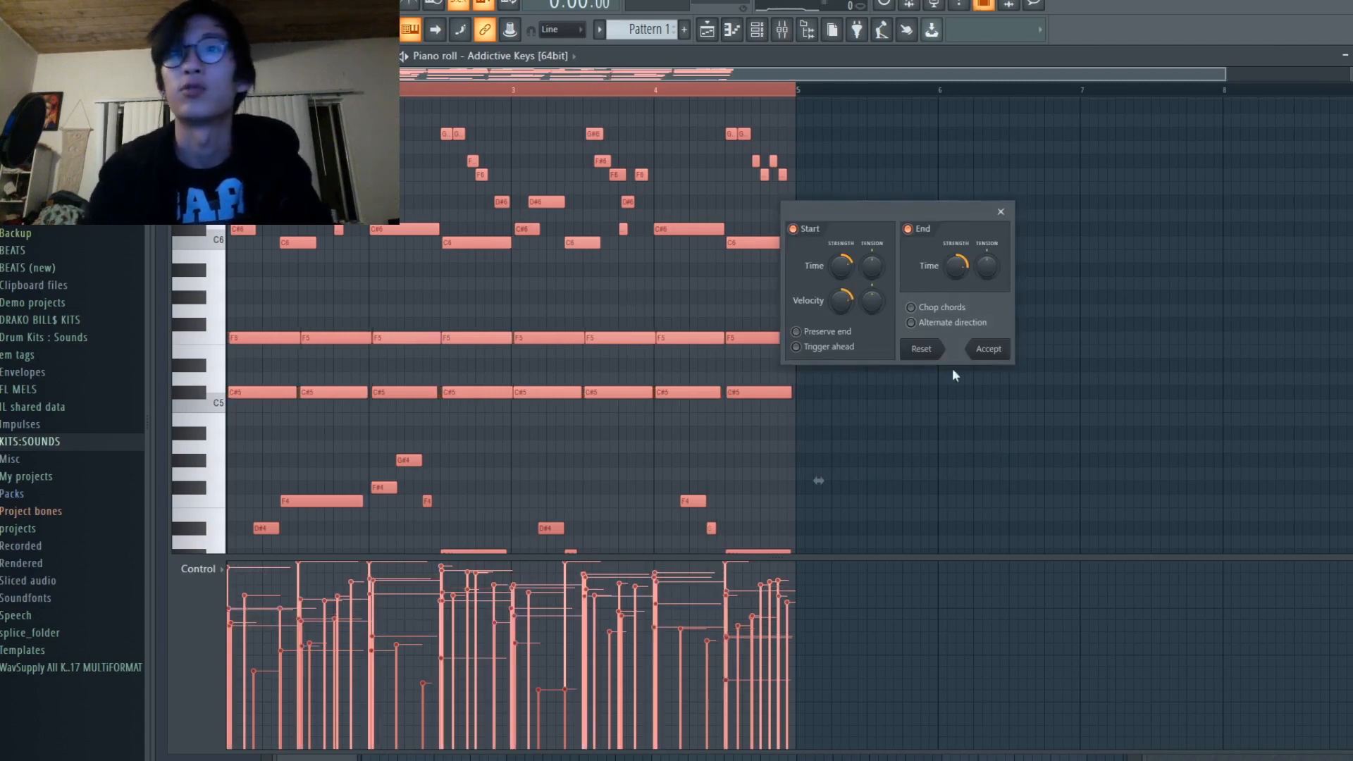
left_click(988, 349)
scroll(765, 291, "up", 4)
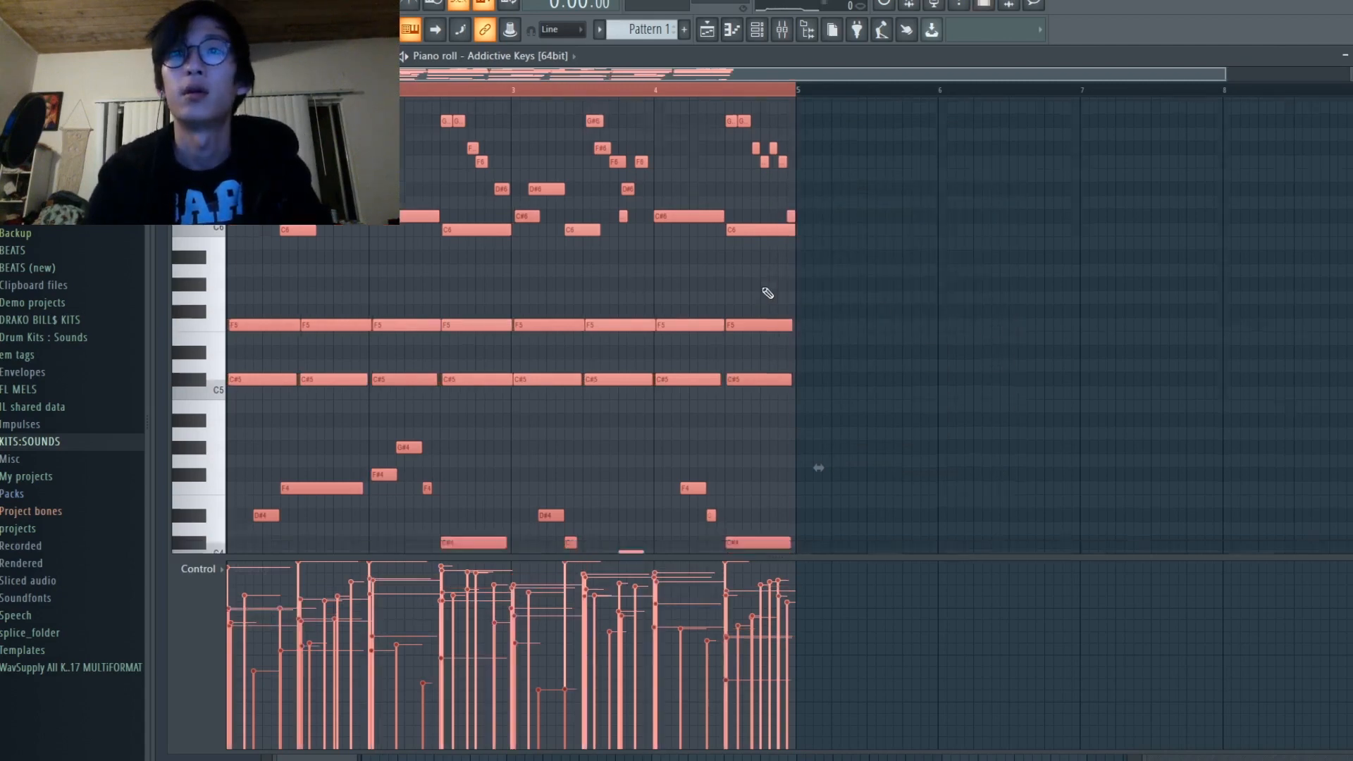
scroll(389, 273, "down", 8)
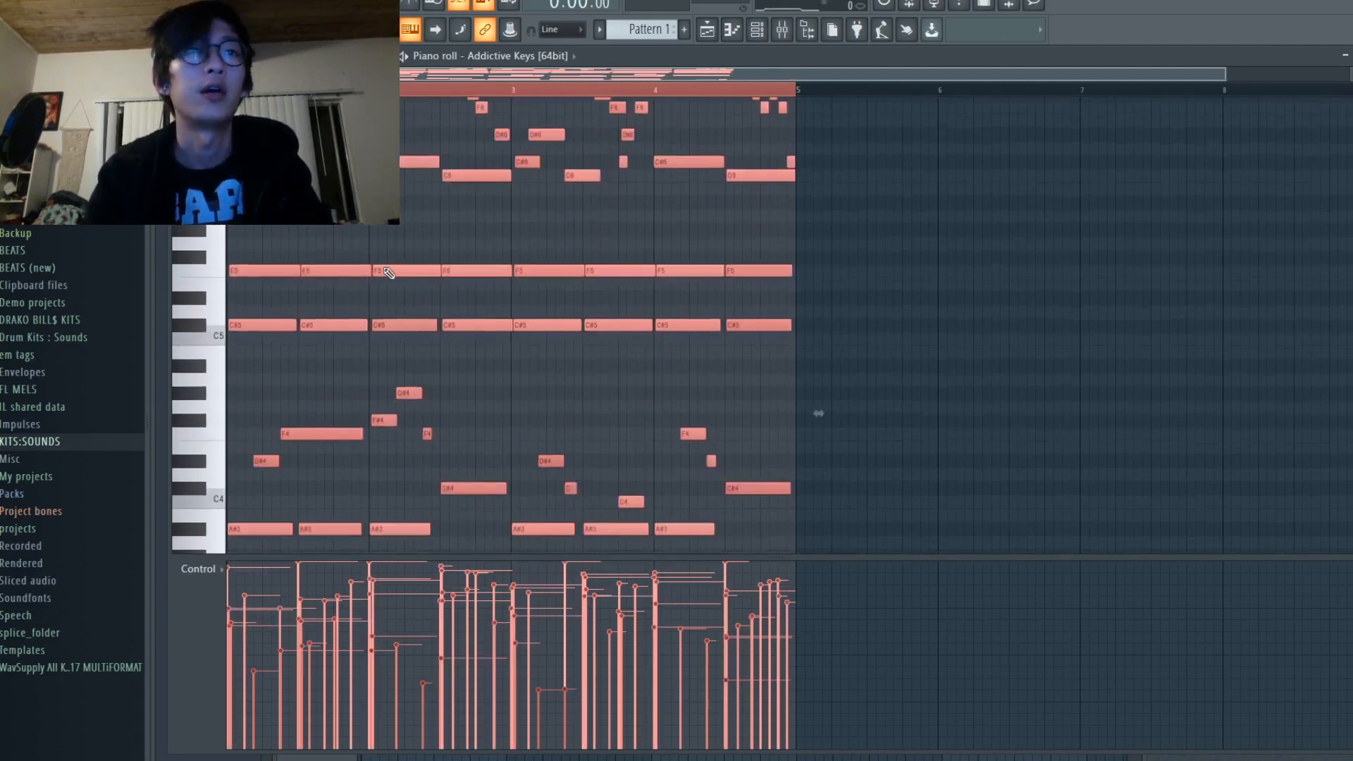
Step: Transpose all notes down three semitones and play back the pattern, checking it down to the G2 bass line
scroll(387, 272, "up", 6)
scroll(514, 277, "down", 2)
key("space")
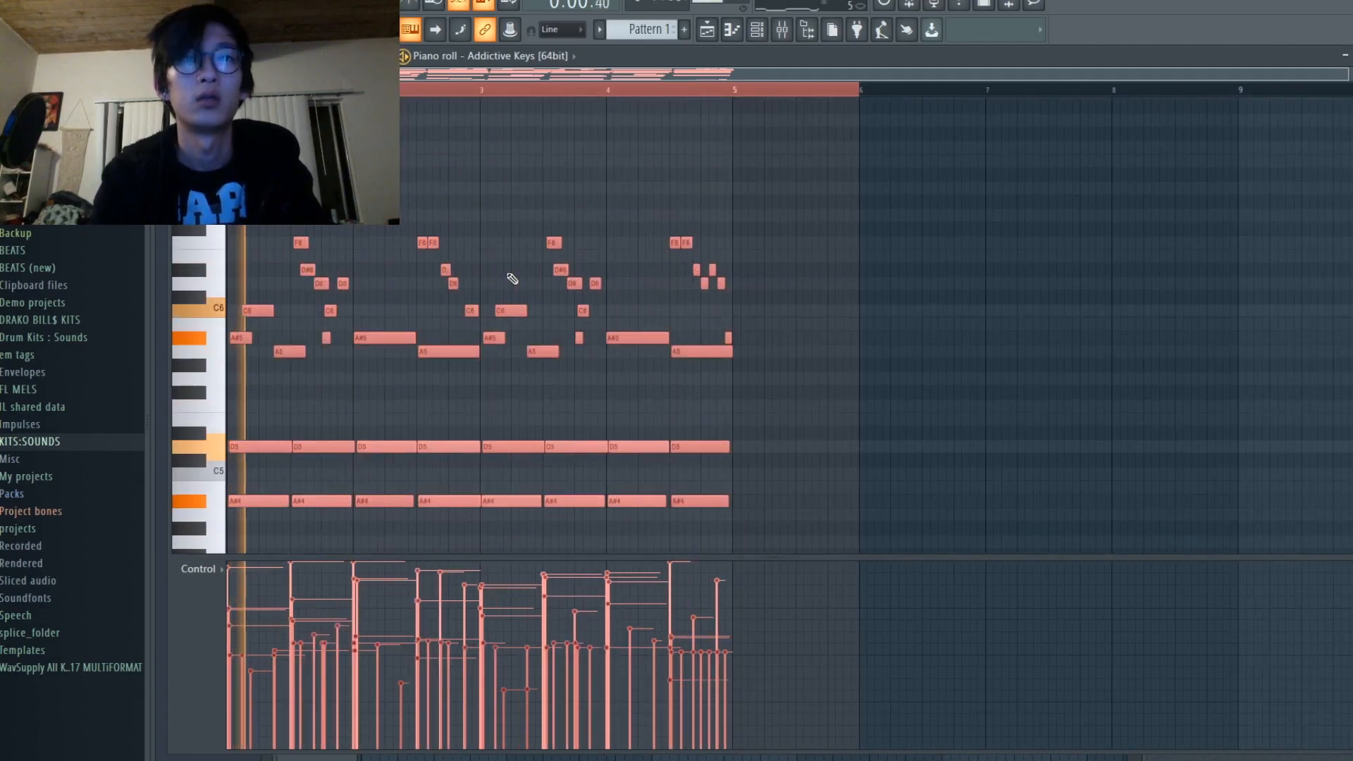
scroll(511, 279, "down", 12)
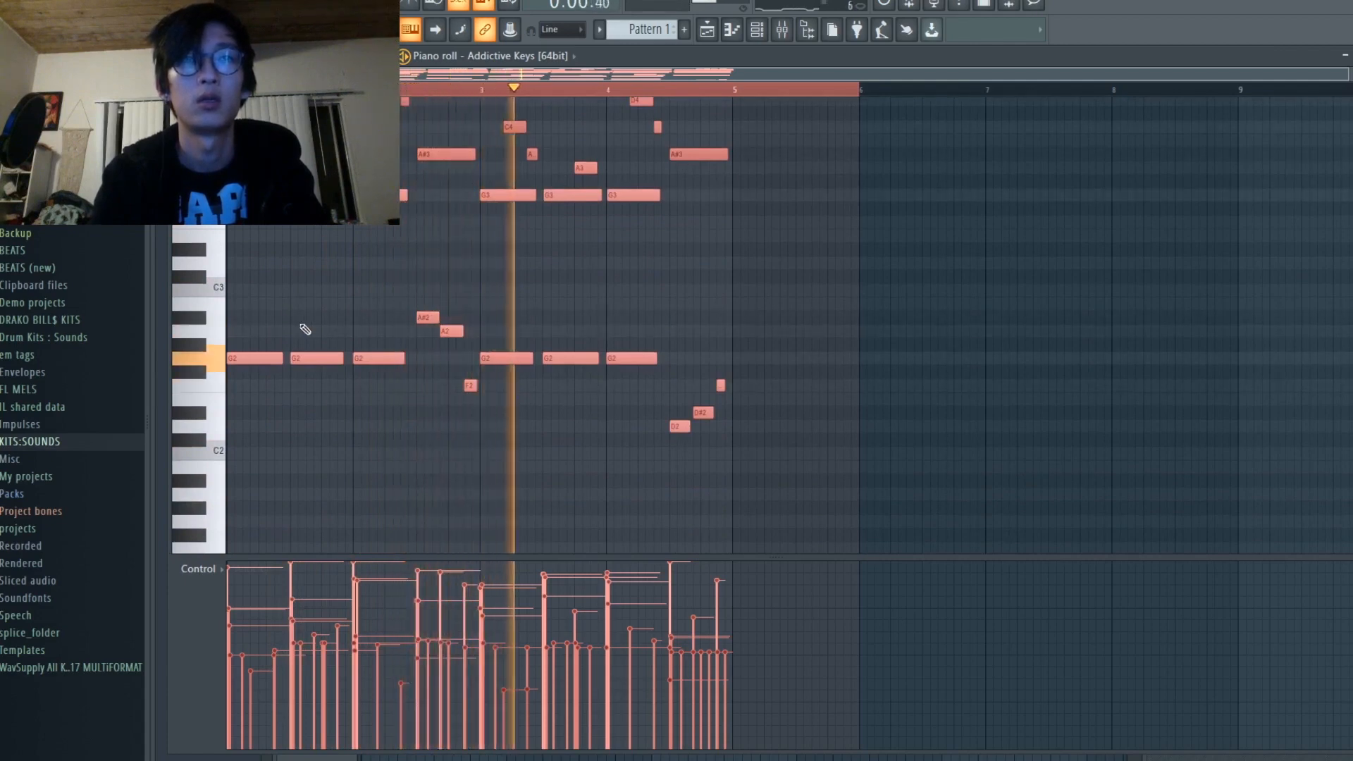
scroll(303, 328, "down", 6)
scroll(303, 331, "up", 5)
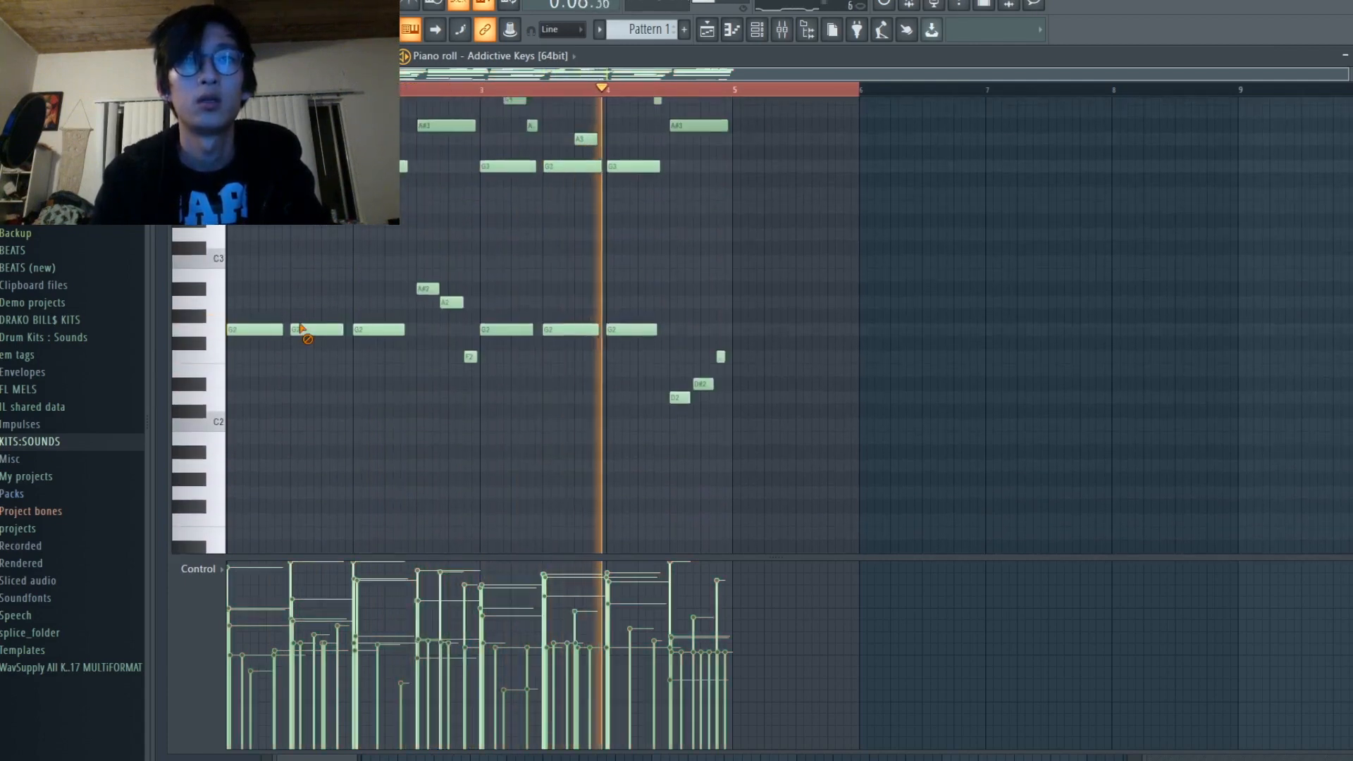
scroll(302, 333, "up", 2)
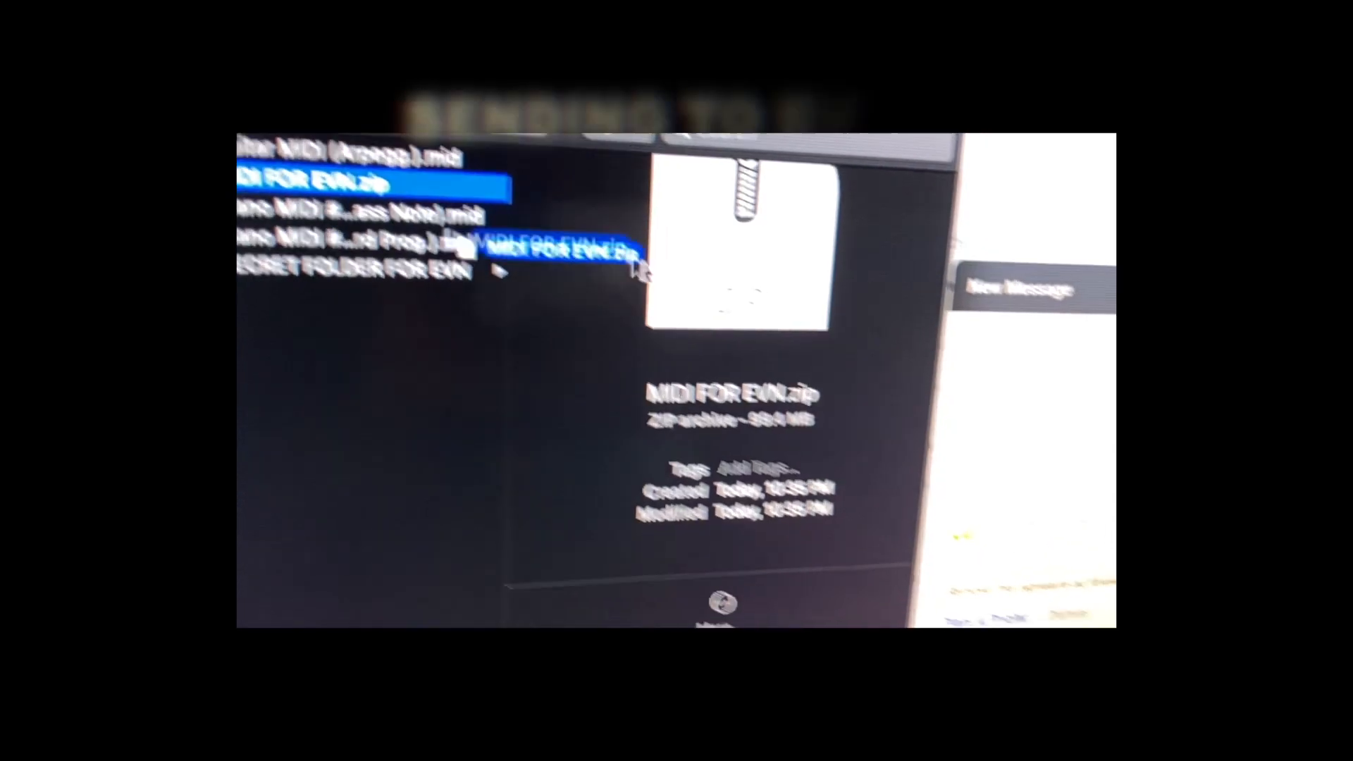
Step: Switch to Finder and attach MIDI FOR EVN.zip to the new e-mail message
left_click_drag(637, 269, 800, 403)
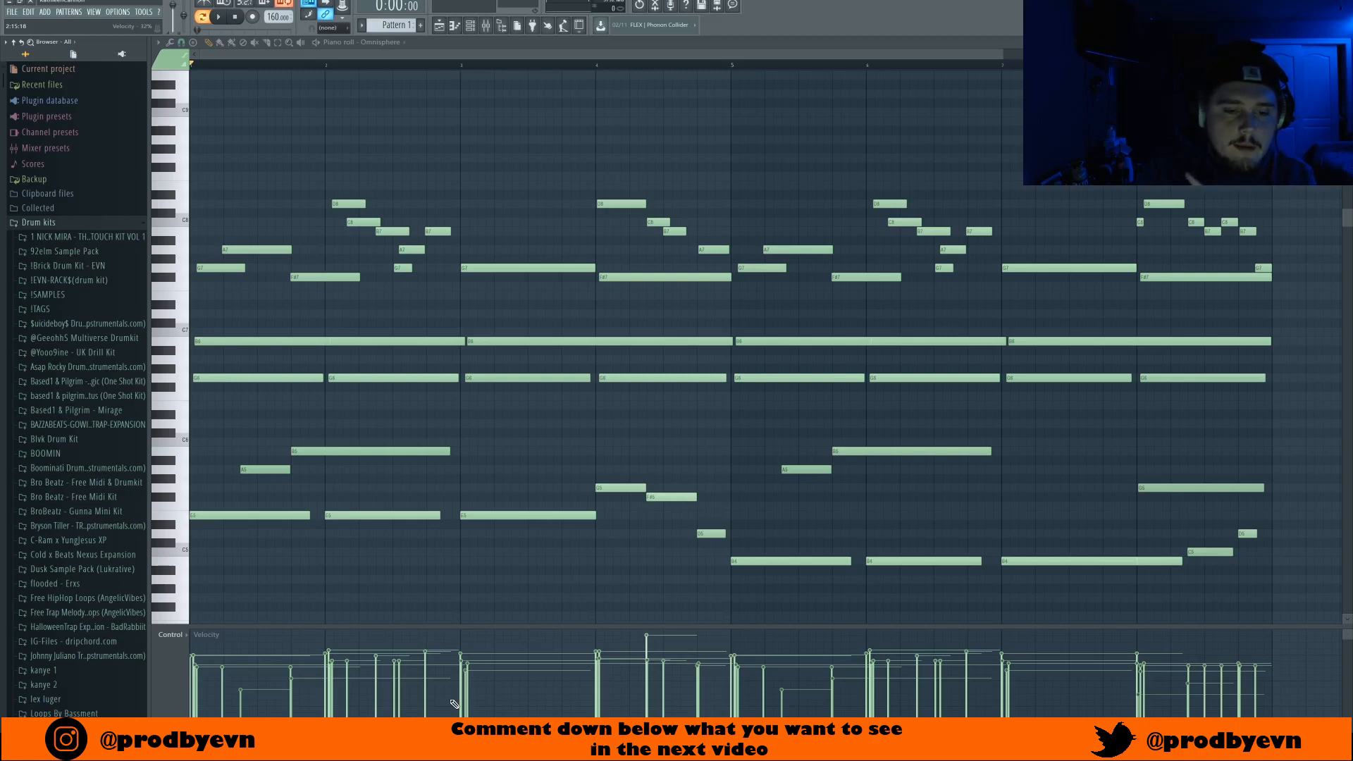
Step: Play back the MIDI pattern on the Omnisphere channel in FL Studio
key("space")
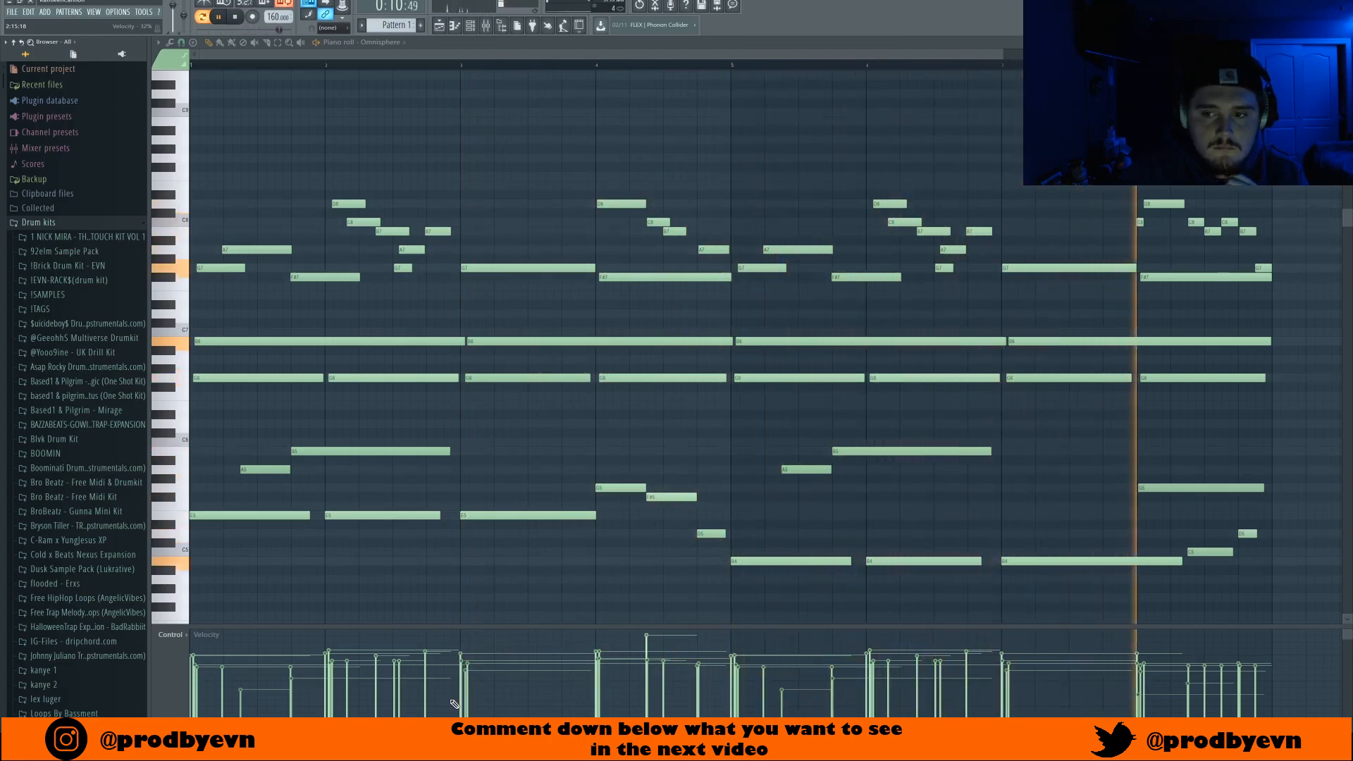
key("space")
Step: Open the channel rack, audition the second Omnisphere channel's Arp - HalfSpeed patch, and add a third Omnisphere instance
left_click(469, 26)
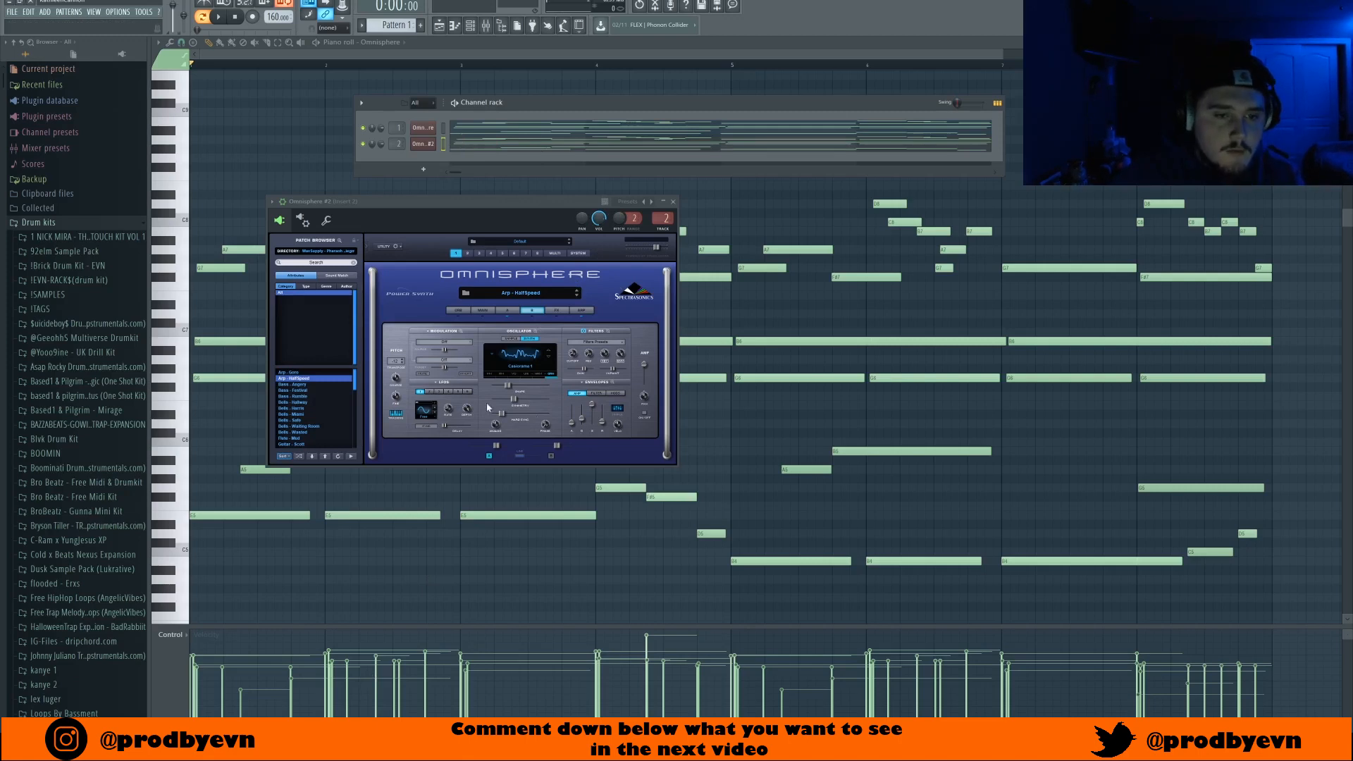
left_click(464, 148)
key("space")
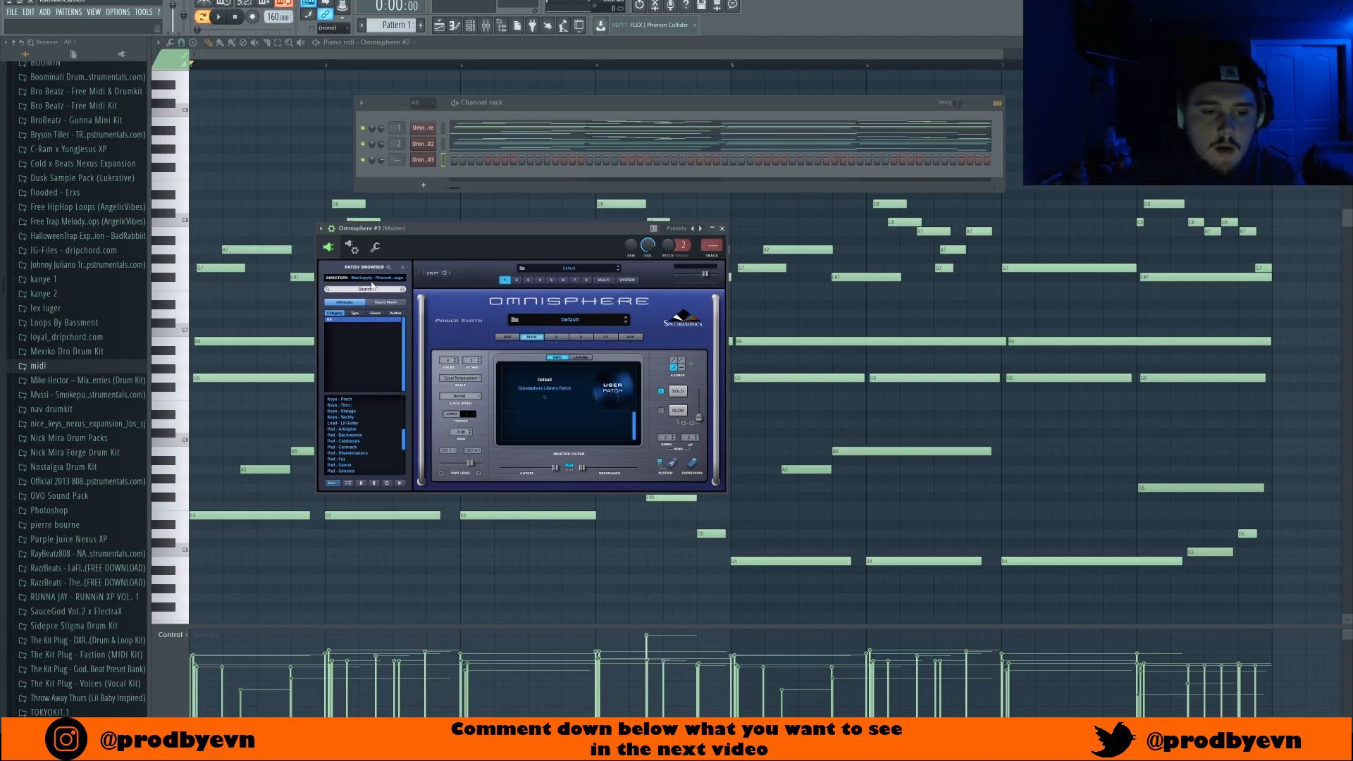
Step: Put the pattern's chord and lower notes on the memorial - ukulele sample channel and call up the piano roll's Flip tool
key("space")
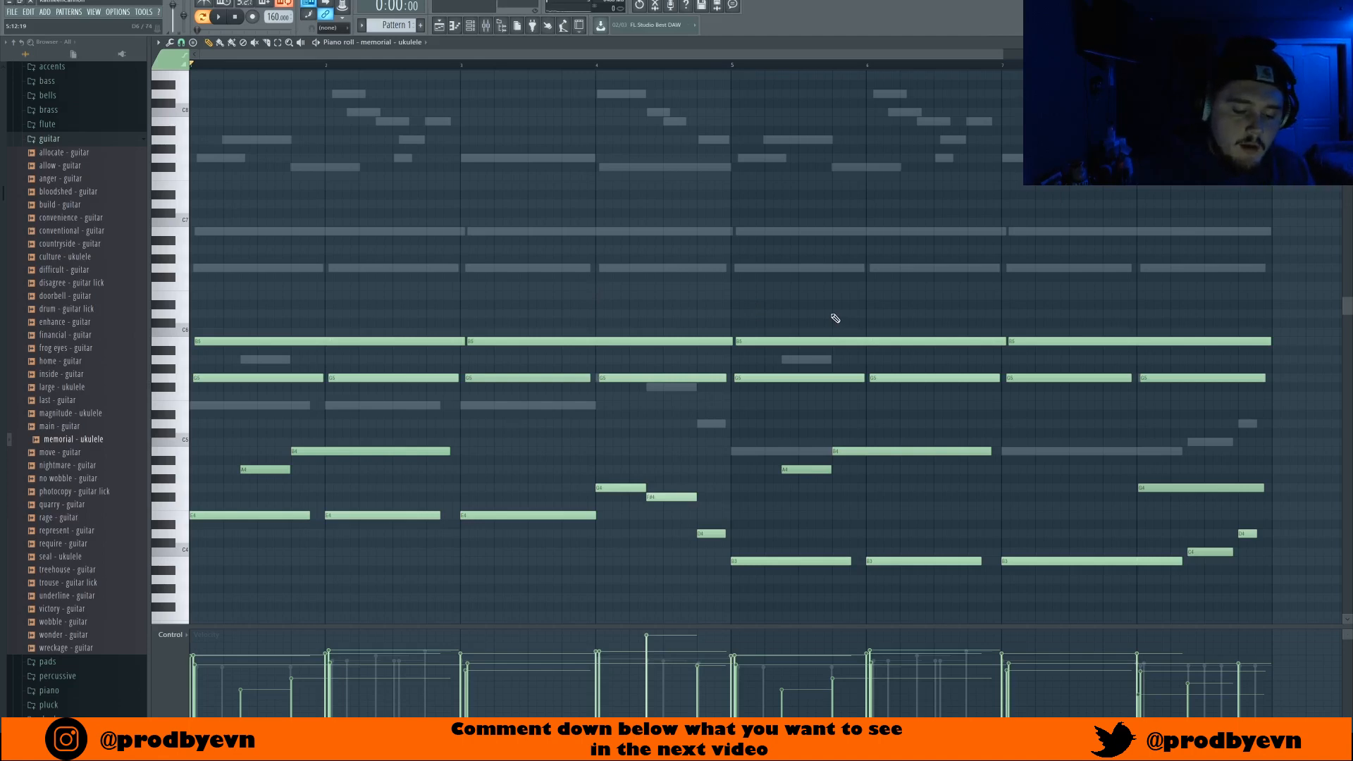
key("alt+y")
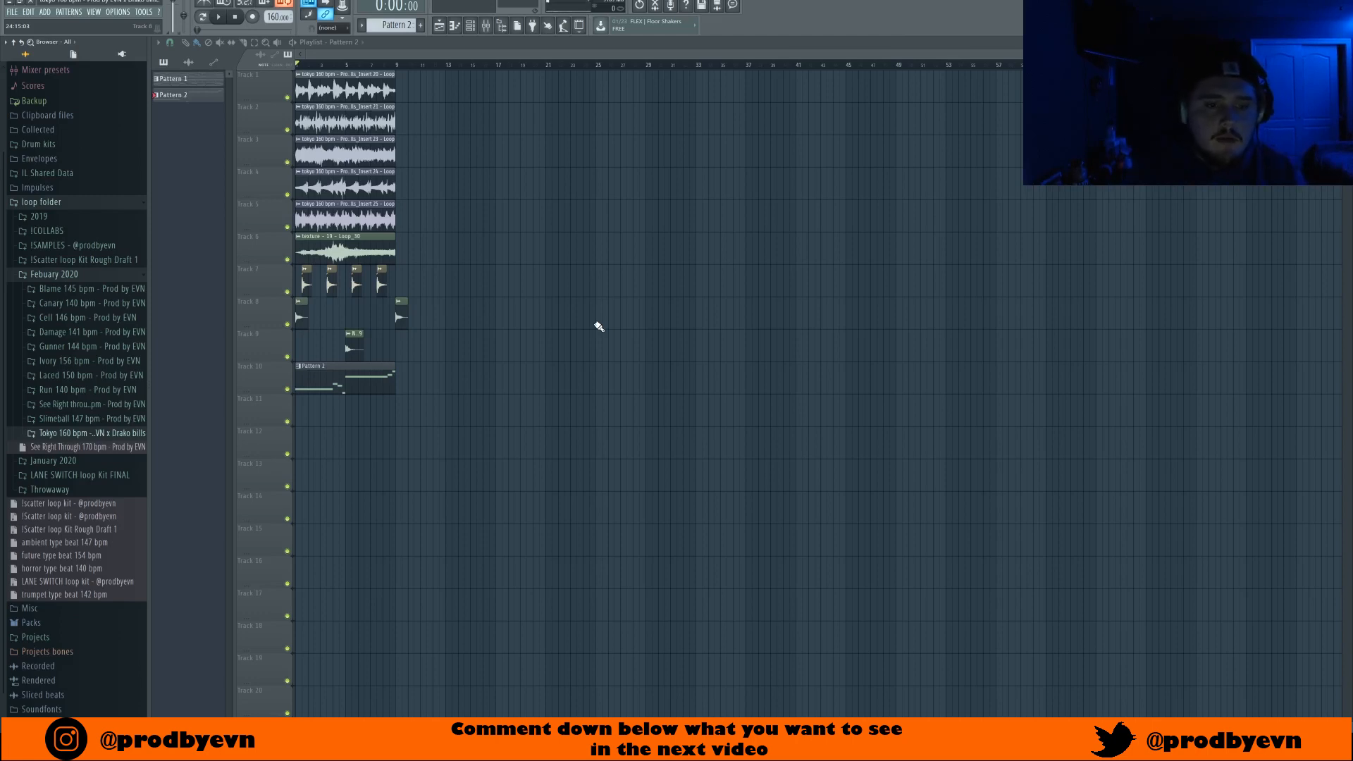
Step: Play back the full loop arrangement, and audition the texture track and the one-shot tracks in solo
key("space")
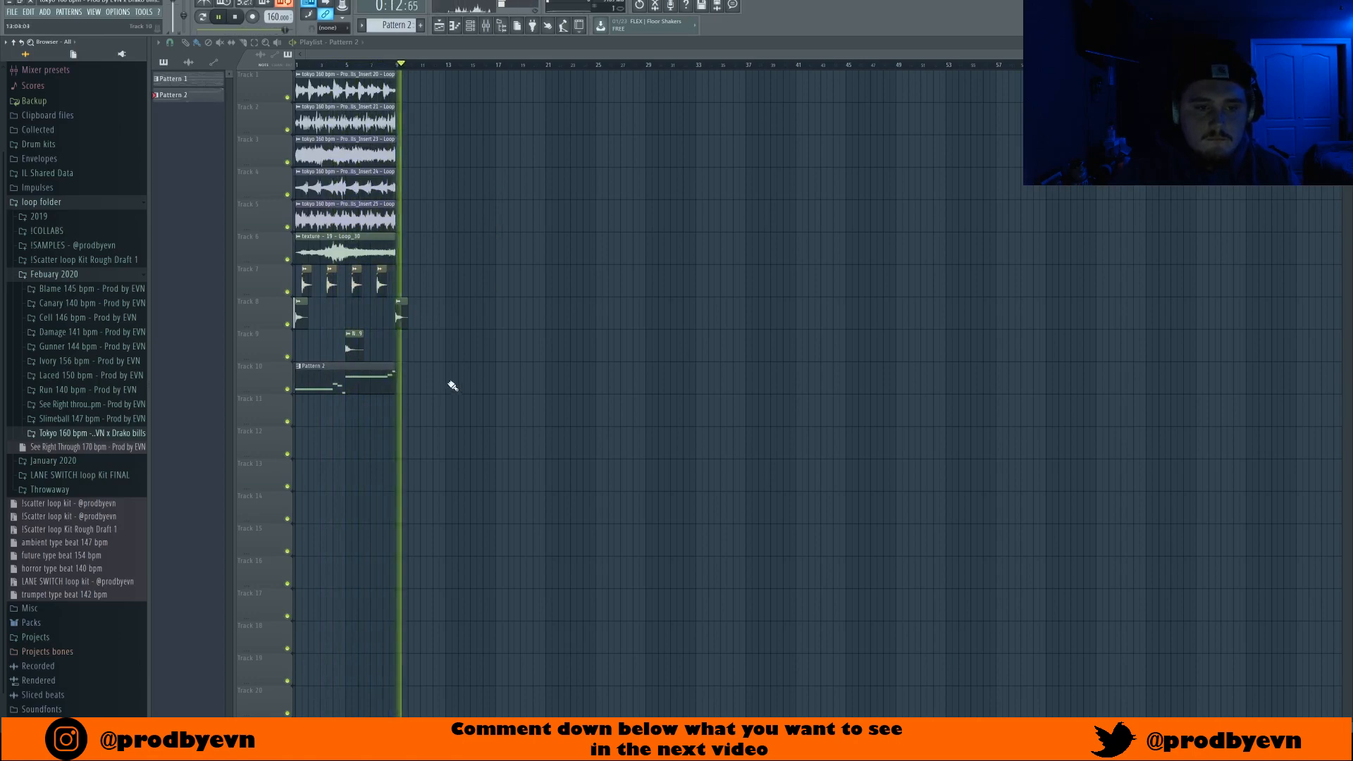
key("space")
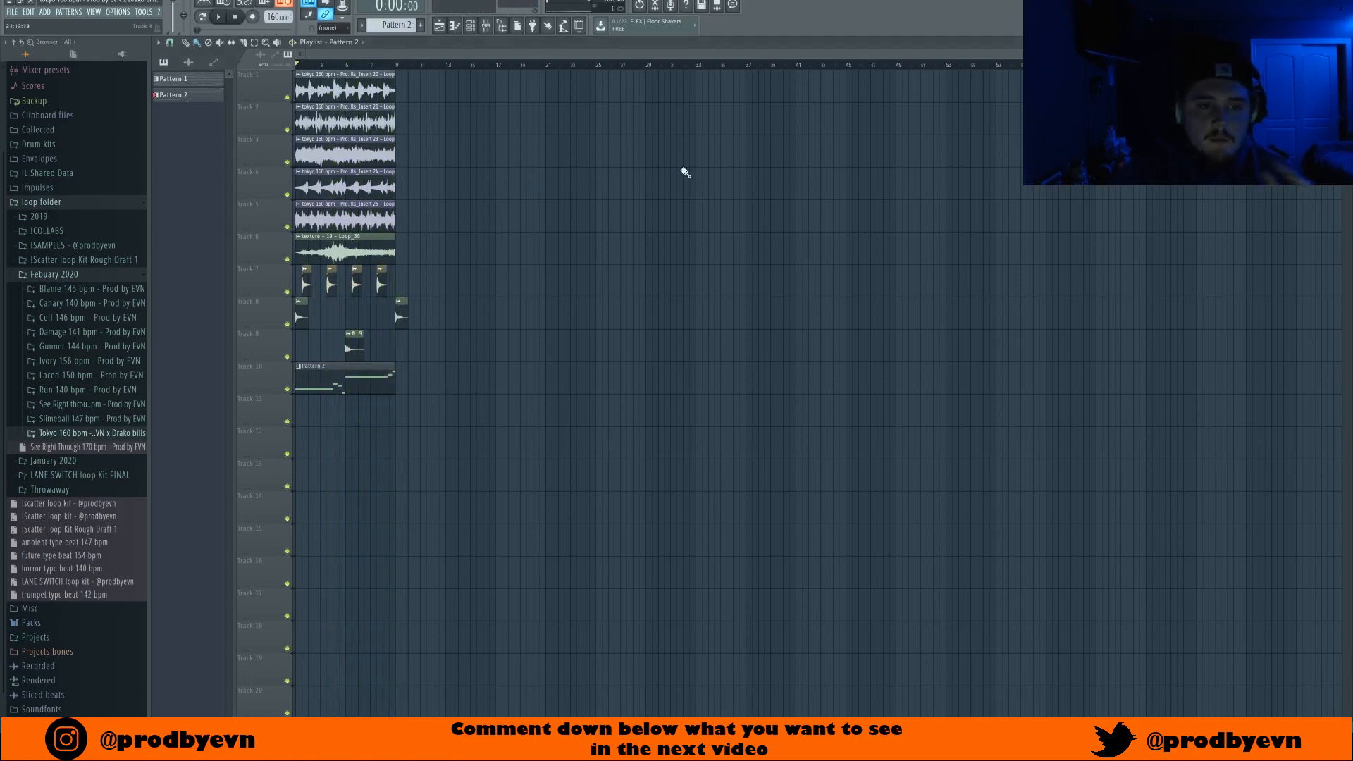
right_click(287, 259)
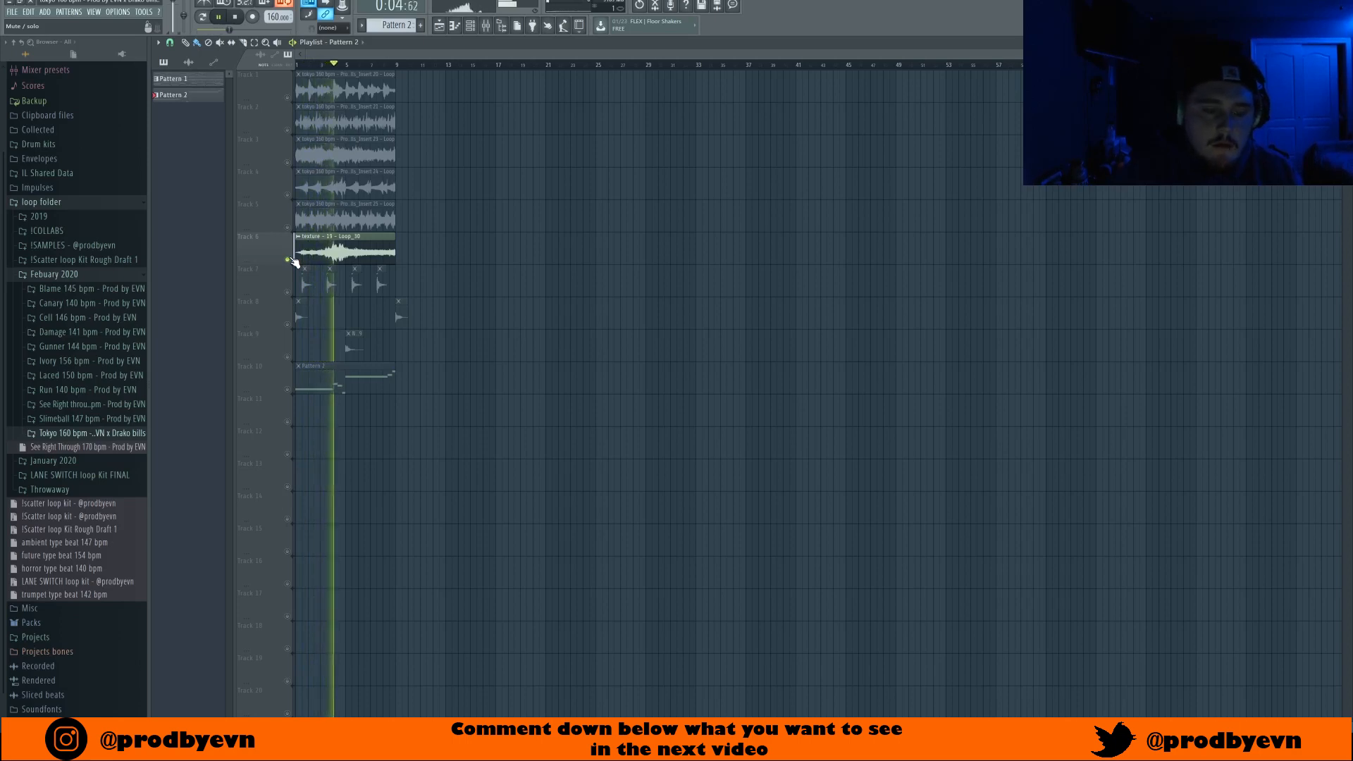
key("space")
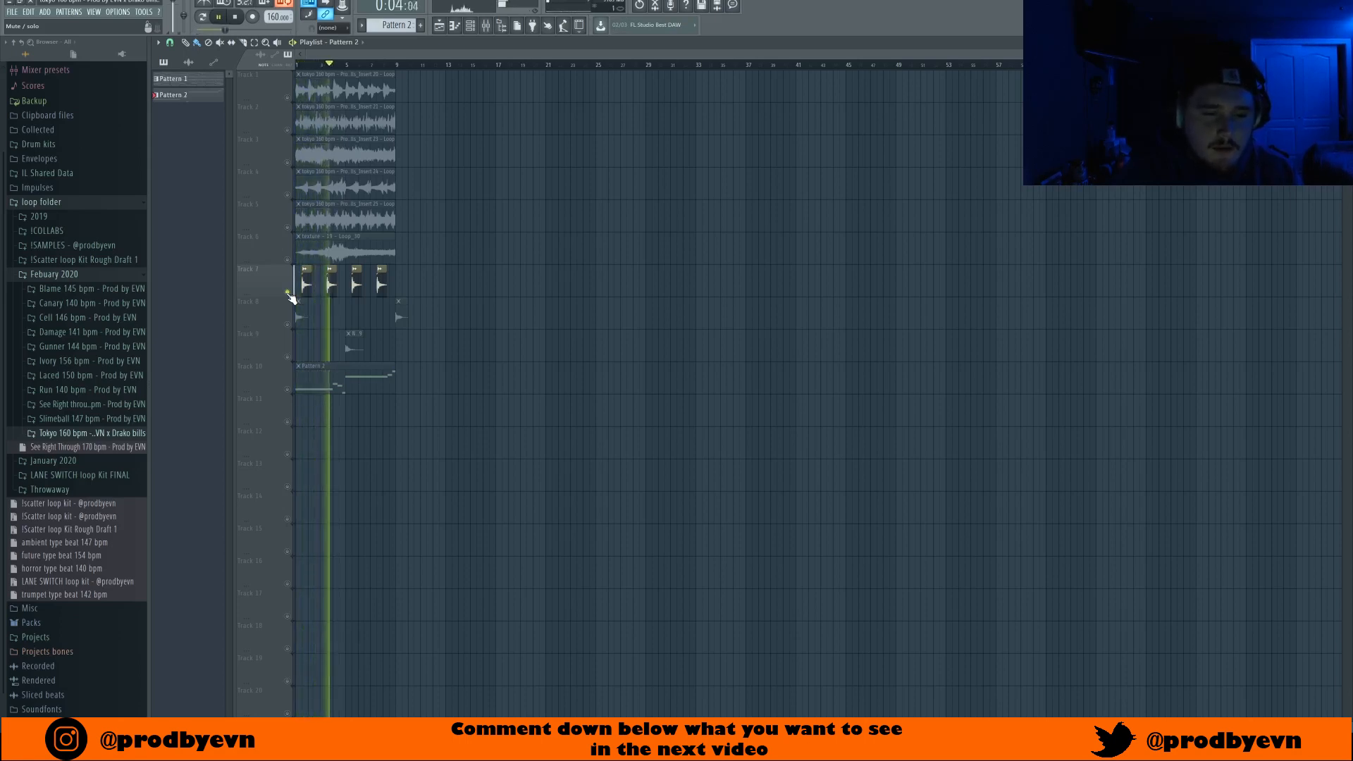
key("space")
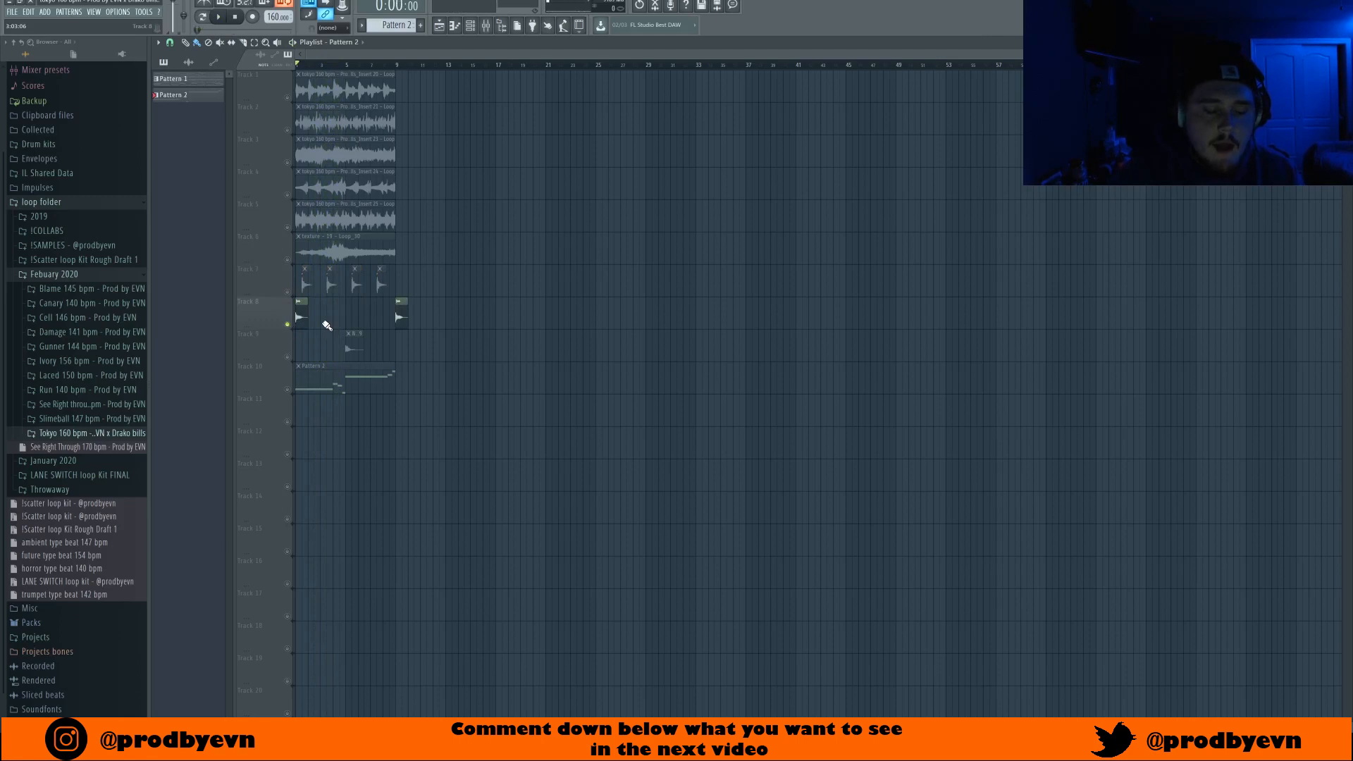
key("space")
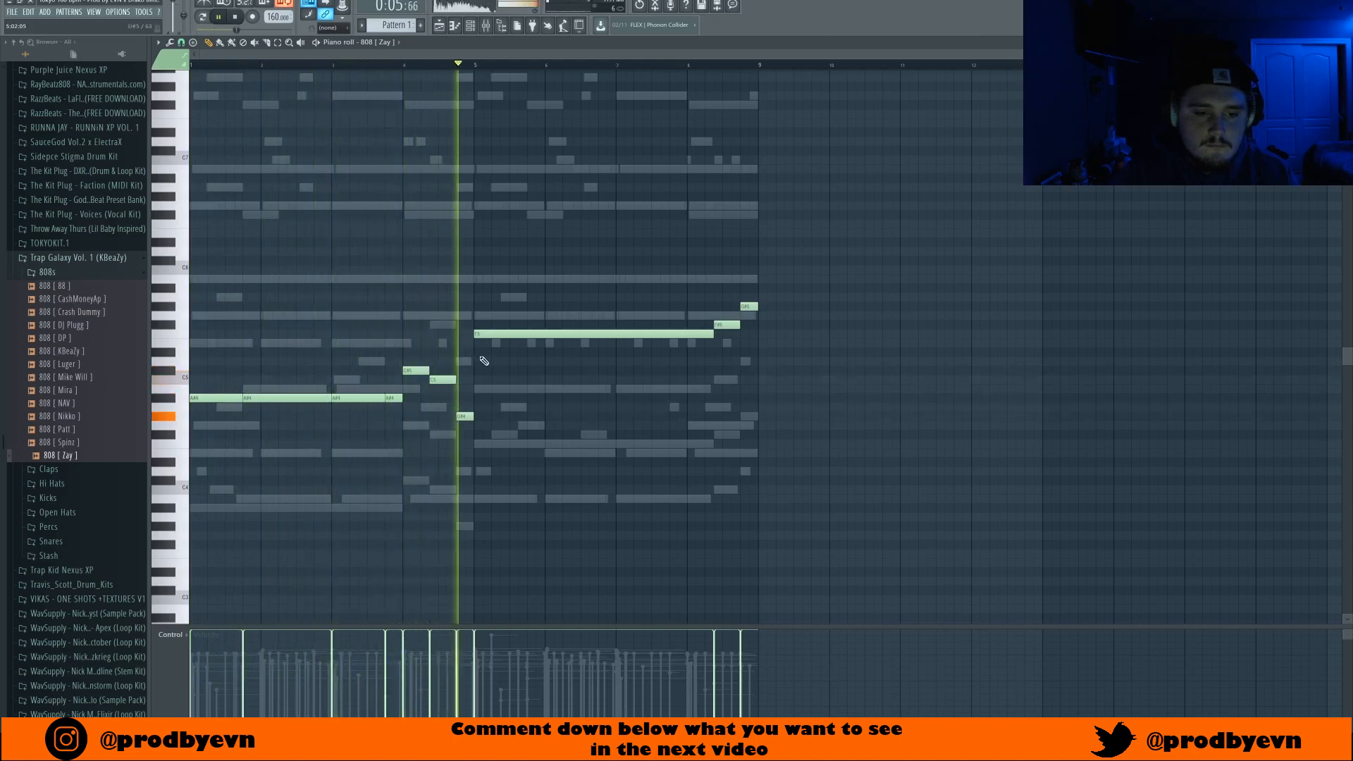
Step: Replace the long 808 [ Zay ] note at bar 5 with a copy of the four opening notes
right_click(539, 334)
left_click_drag(391, 385, 193, 429)
left_click_drag(260, 398, 545, 409)
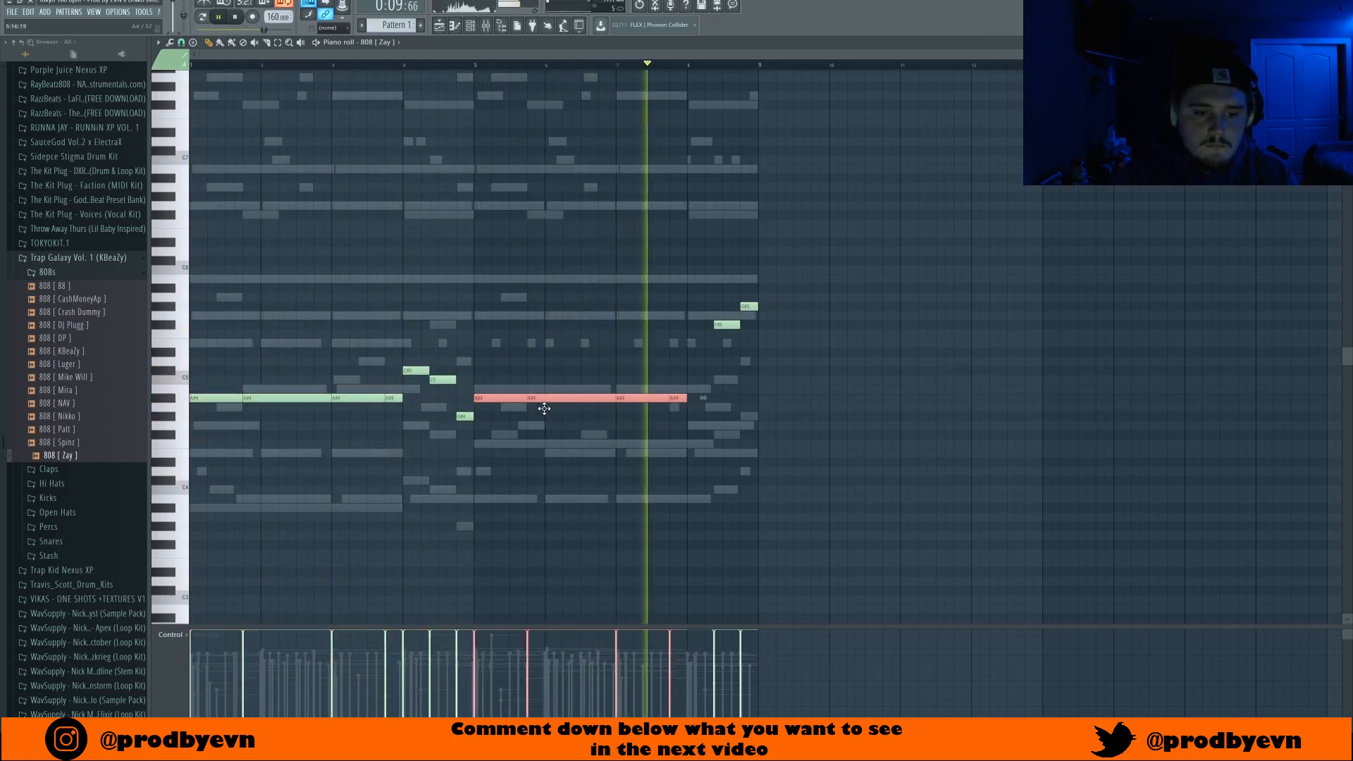
Step: Transpose the copied 808 notes up seven semitones, play the result from bar 5, and deselect the notes
key("Up")
key("Up")
key("Up")
key("Up")
key("Up")
key("Up")
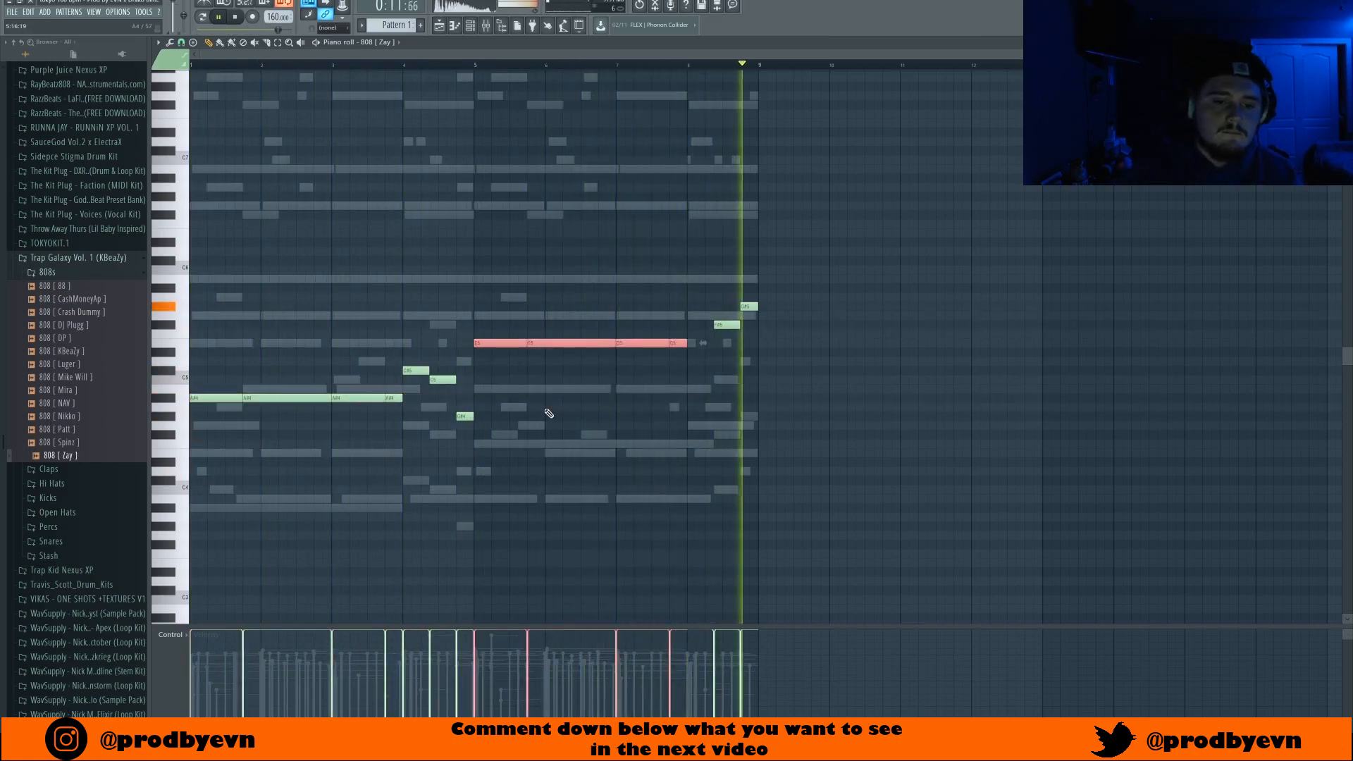
key("Up")
key("space")
left_click(476, 64)
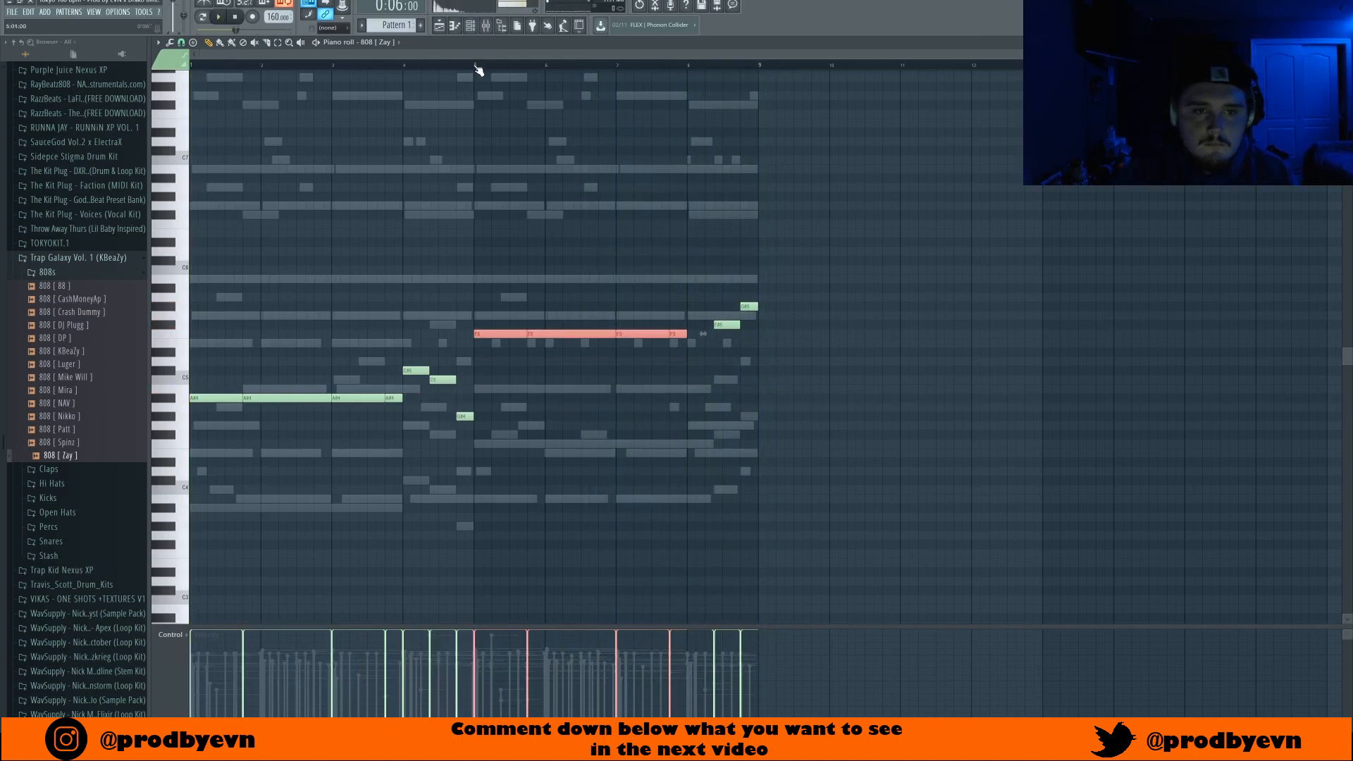
key("space")
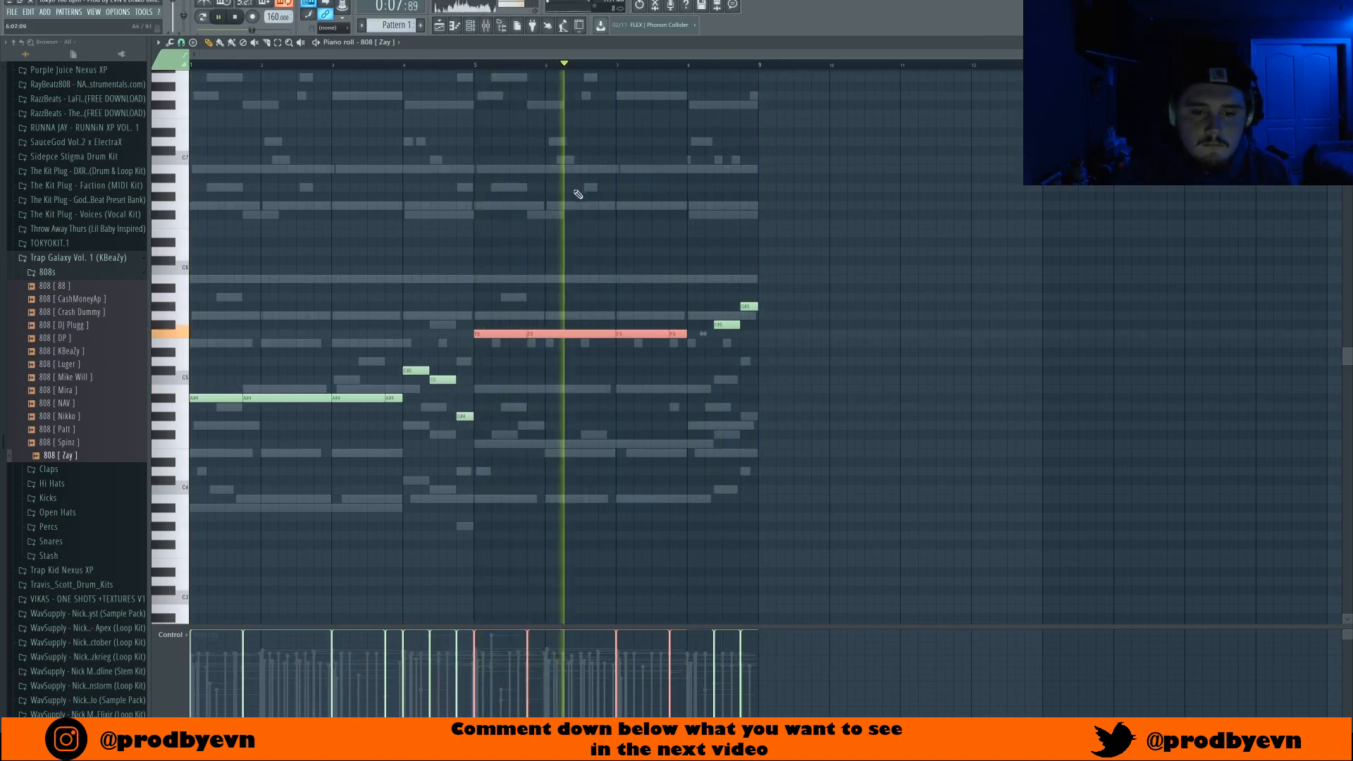
left_click(603, 231, "ctrl")
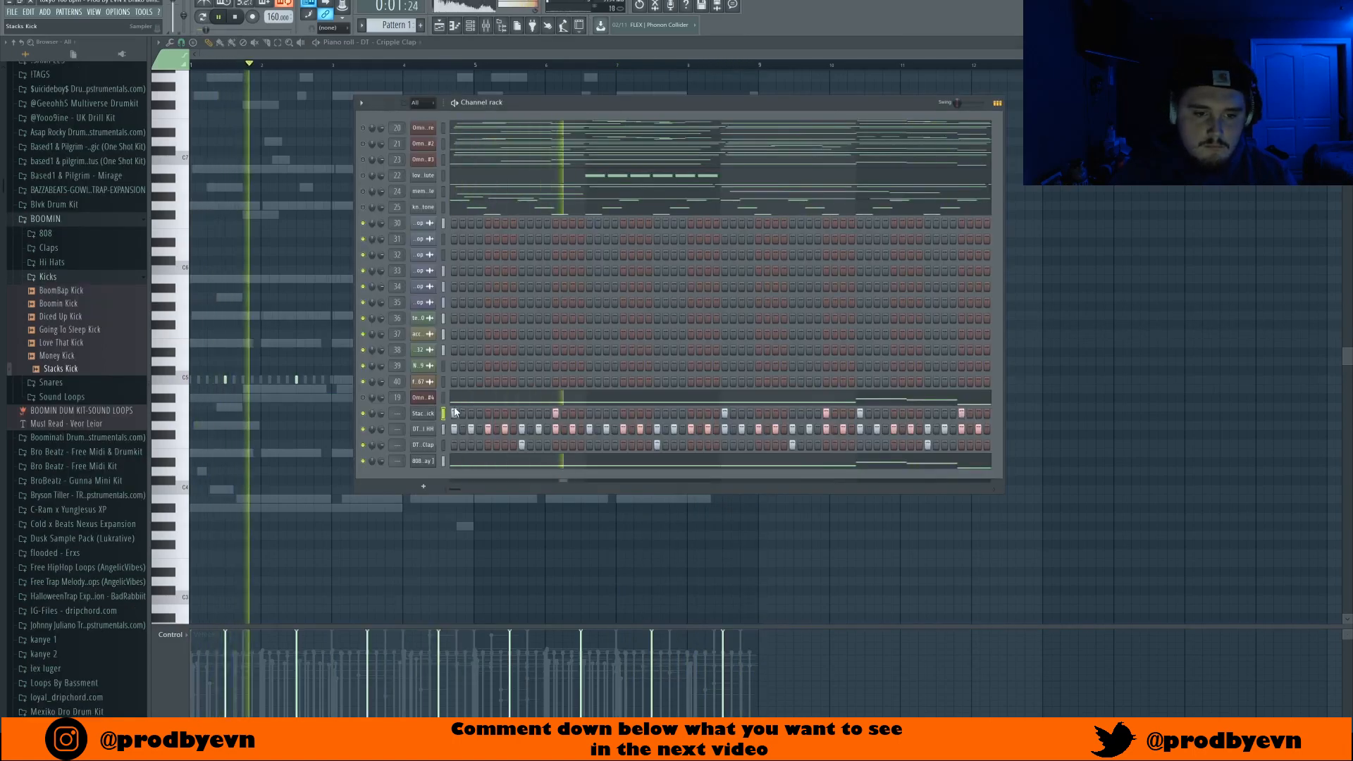
Step: Duplicate the first four bars of the Stacks Kick notes into bars 5 to 8
left_click(464, 416)
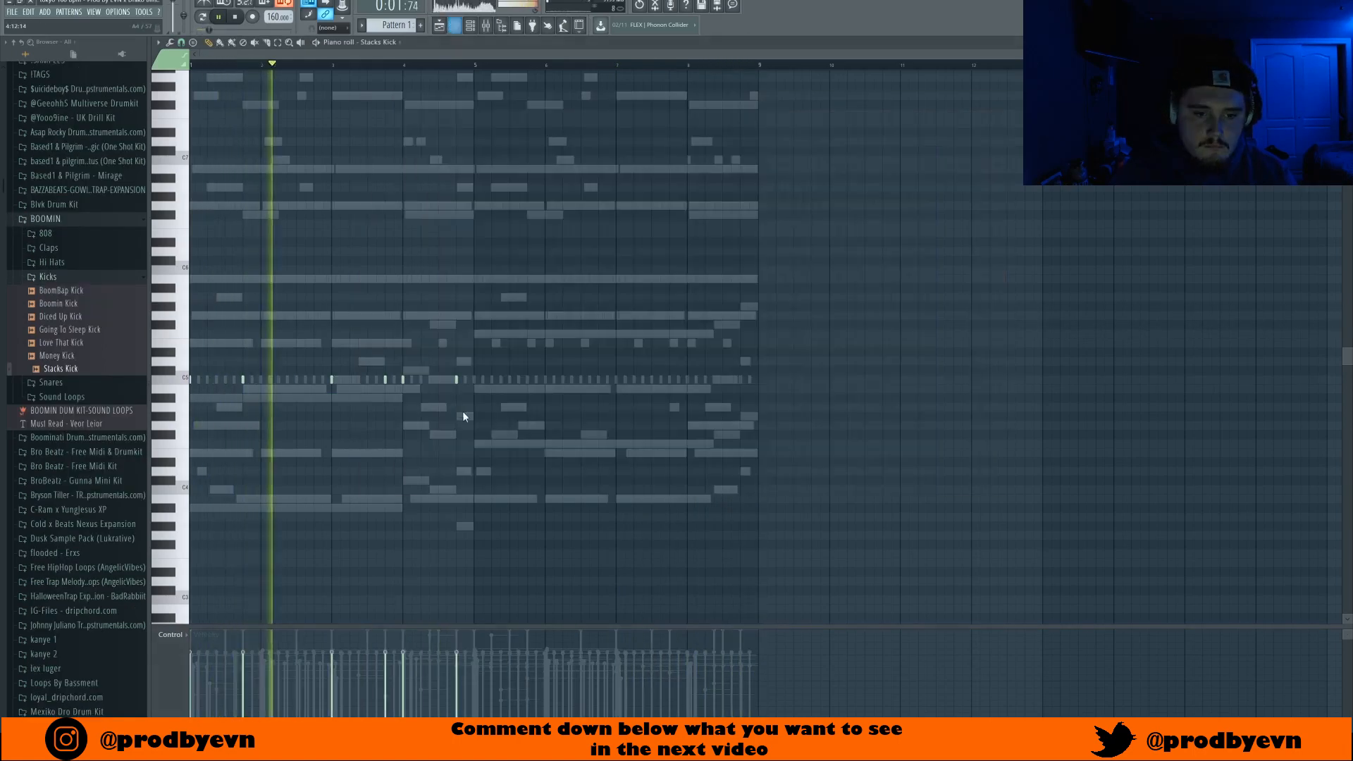
left_click_drag(477, 66, 149, 138)
key("ctrl+b")
key("ctrl+a")
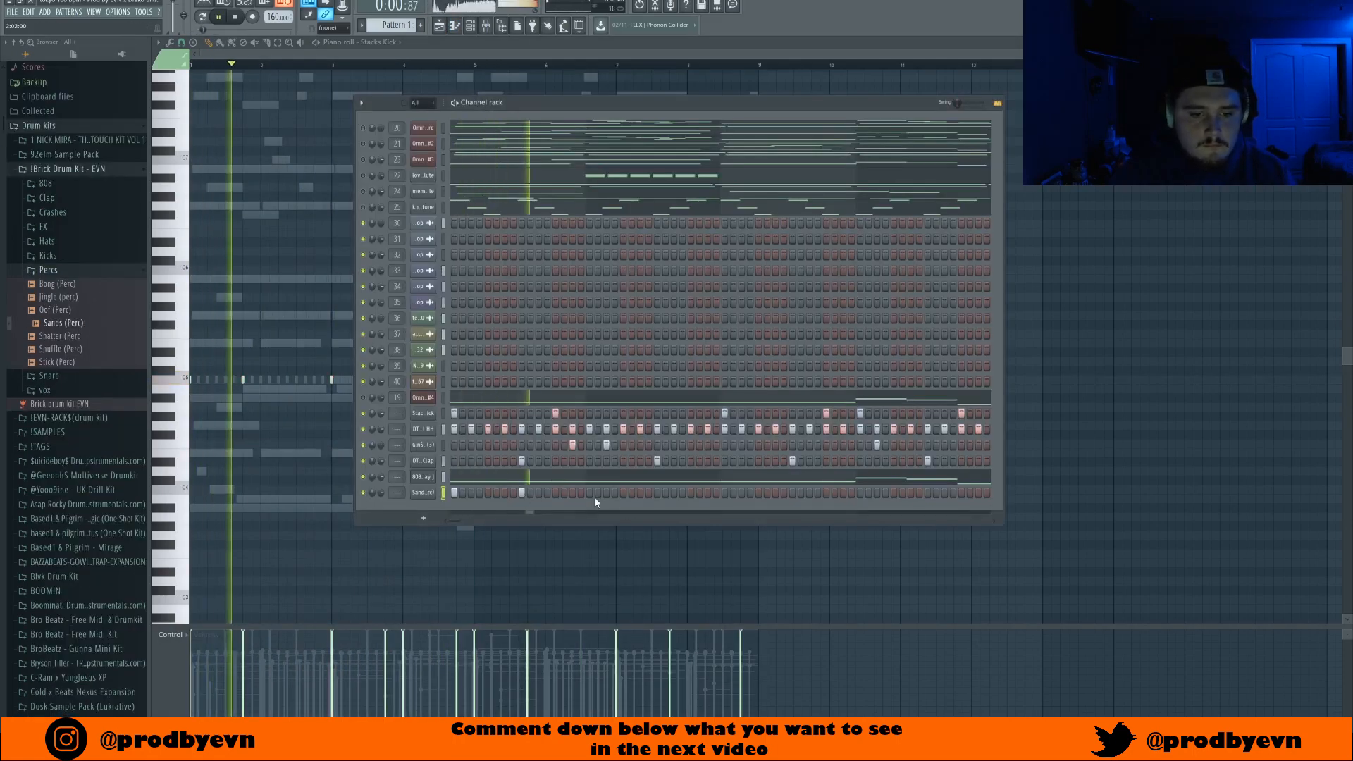
Step: Add Sands (Perc) hits at the starts of bars 2, 3 and 4 and halfway through bar 3
left_click(590, 492)
left_click(725, 493)
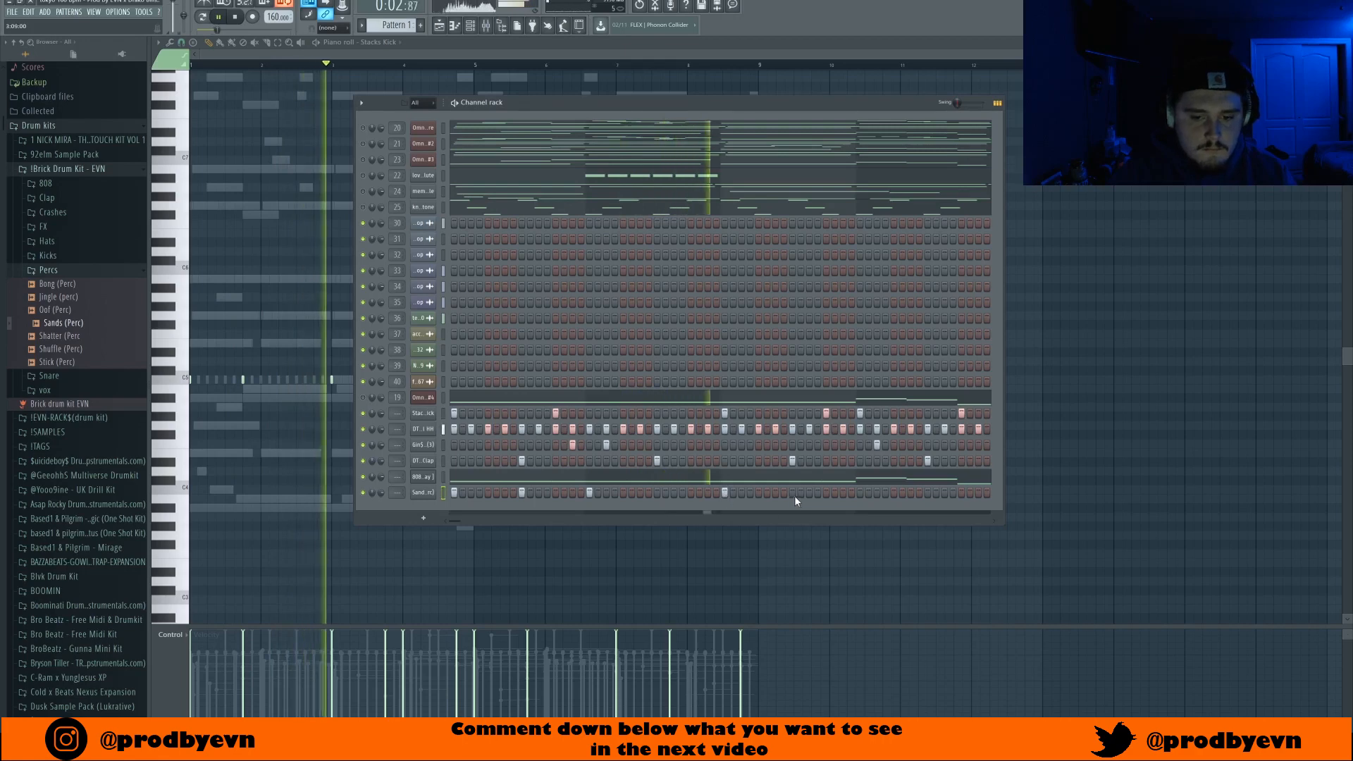
left_click(793, 493)
left_click(860, 493)
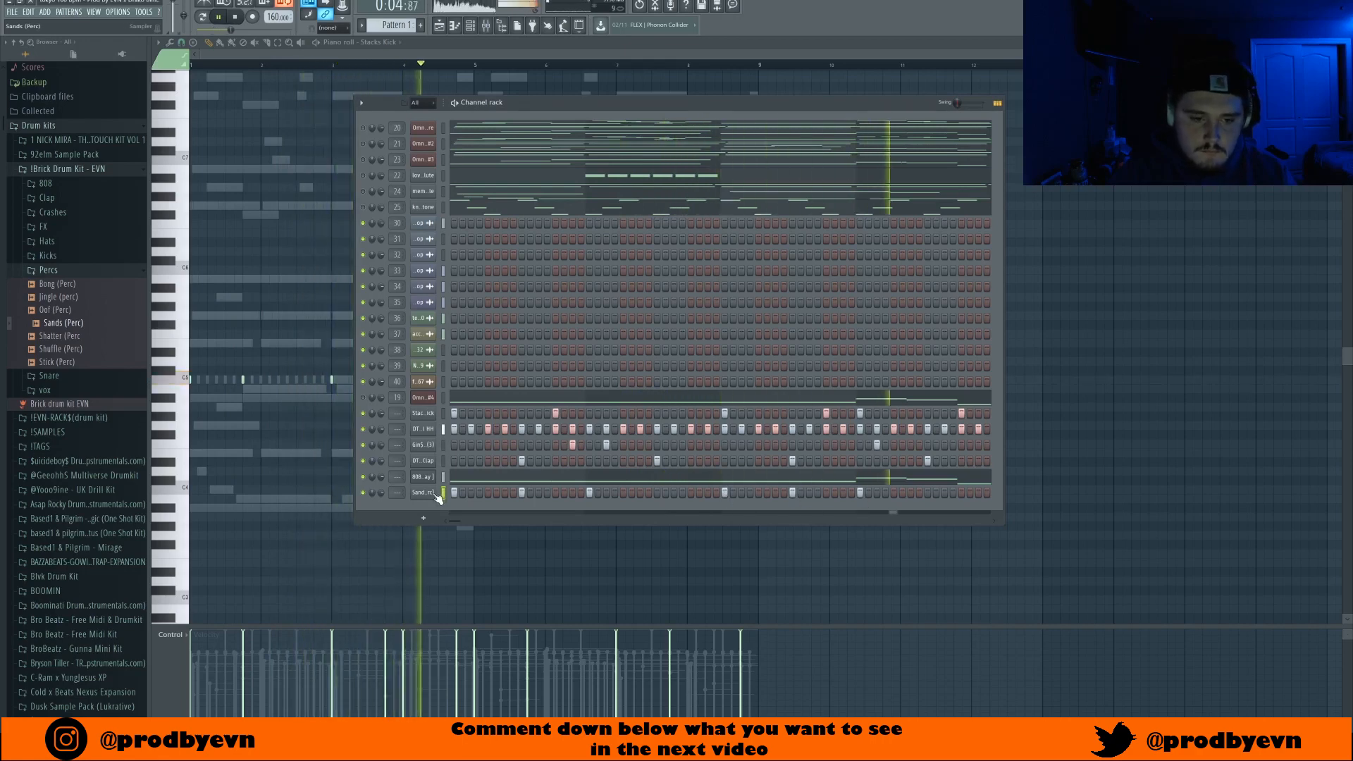
Step: Add a second (open hat) 4 note in bar 3 and select the first four bars for repeating
key("F6")
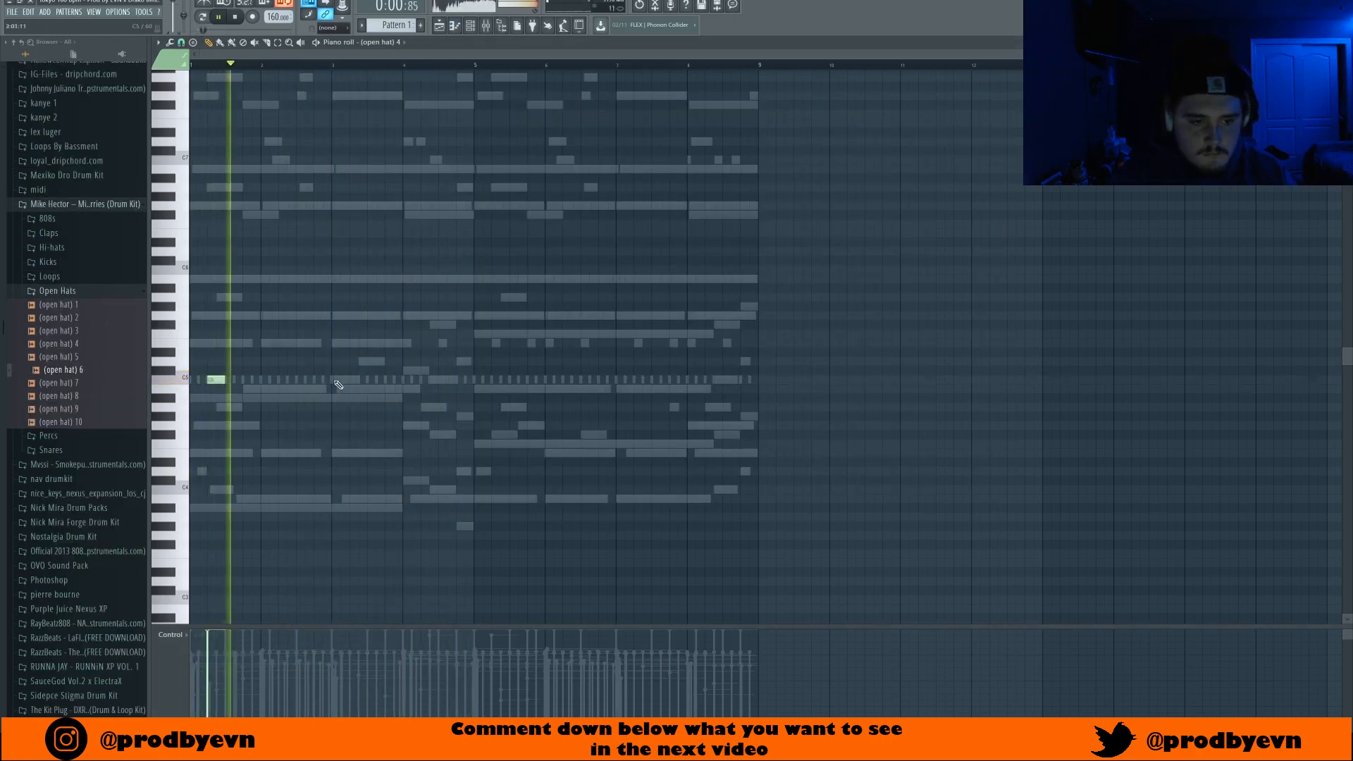
left_click(354, 380)
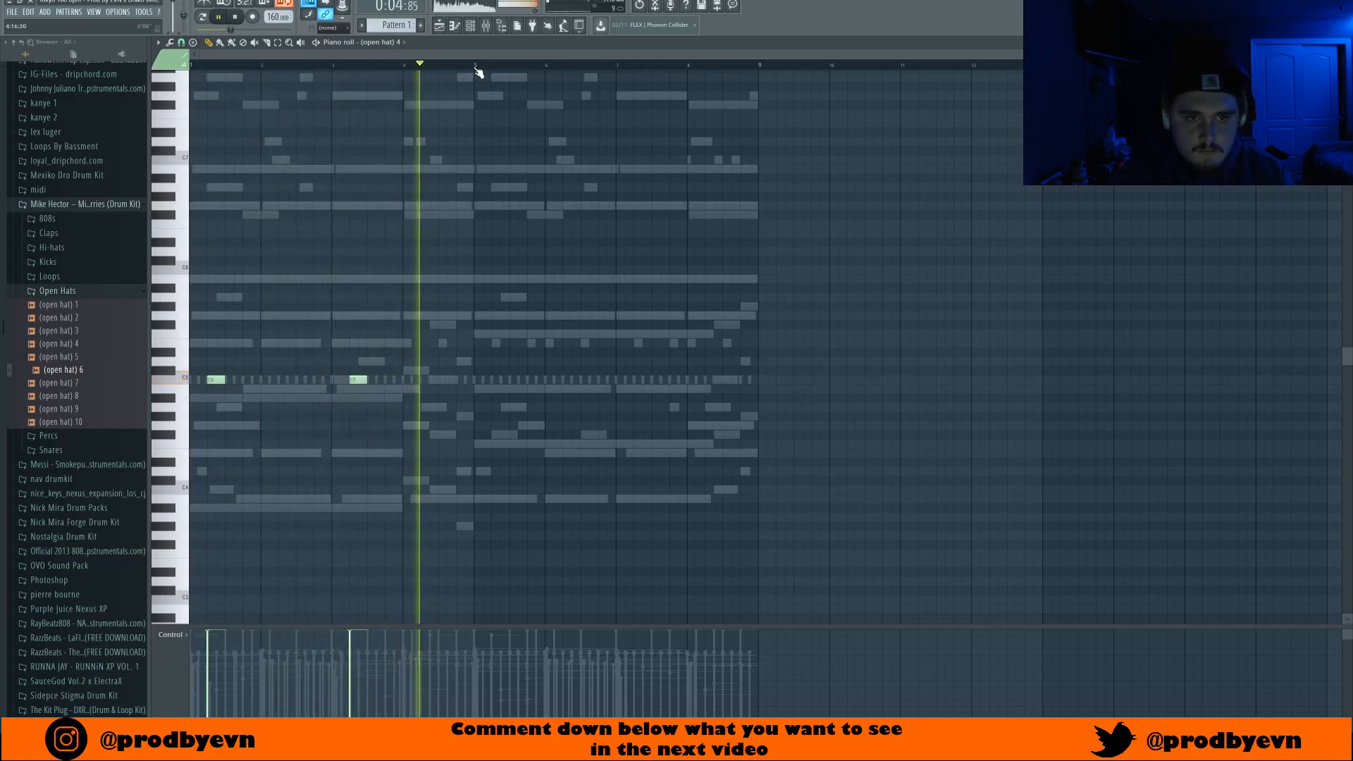
left_click_drag(477, 71, 21, 259)
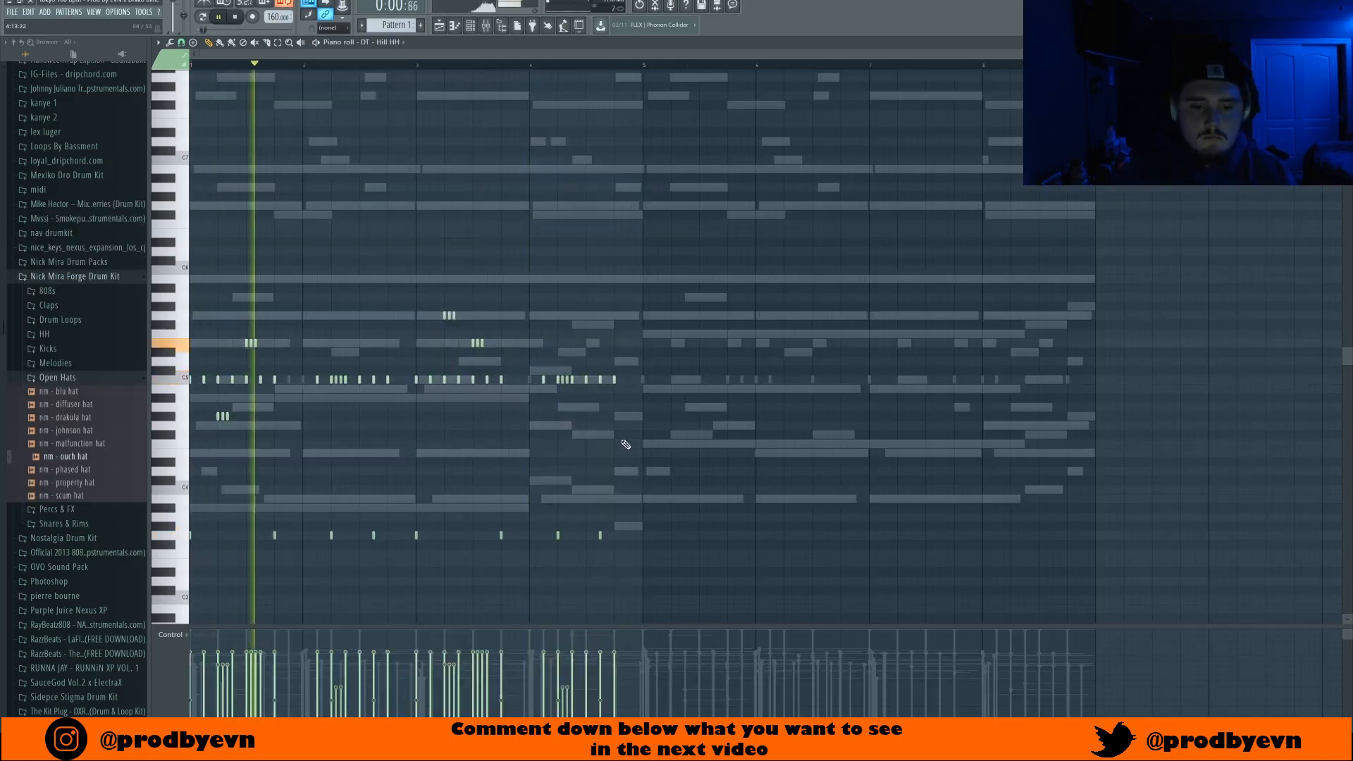
Step: Duplicate the four-bar DT - Hill HH hi-hat pattern and shift the copy four steps right towards bar 5
key("ctrl+b")
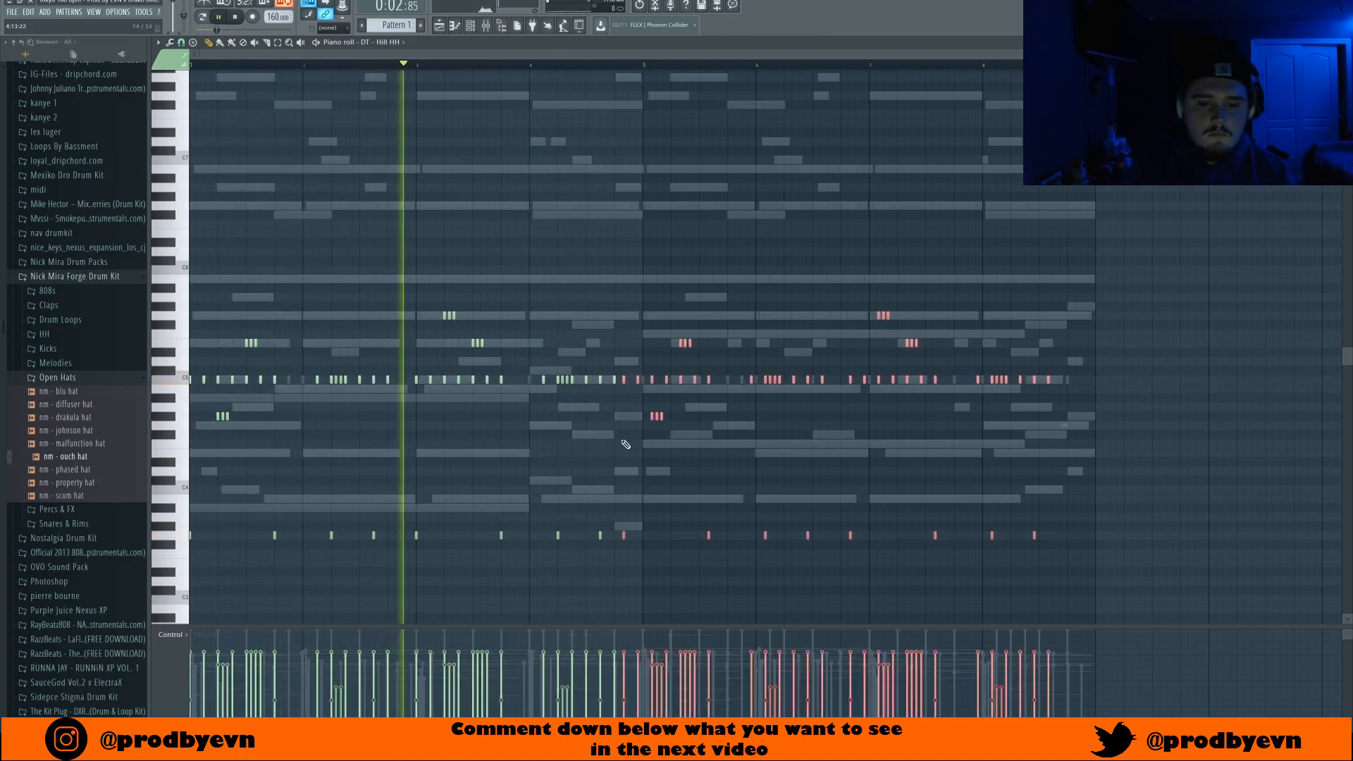
key("shift+Right")
key("shift+Right")
key("shift+Right")
key("shift+Right")
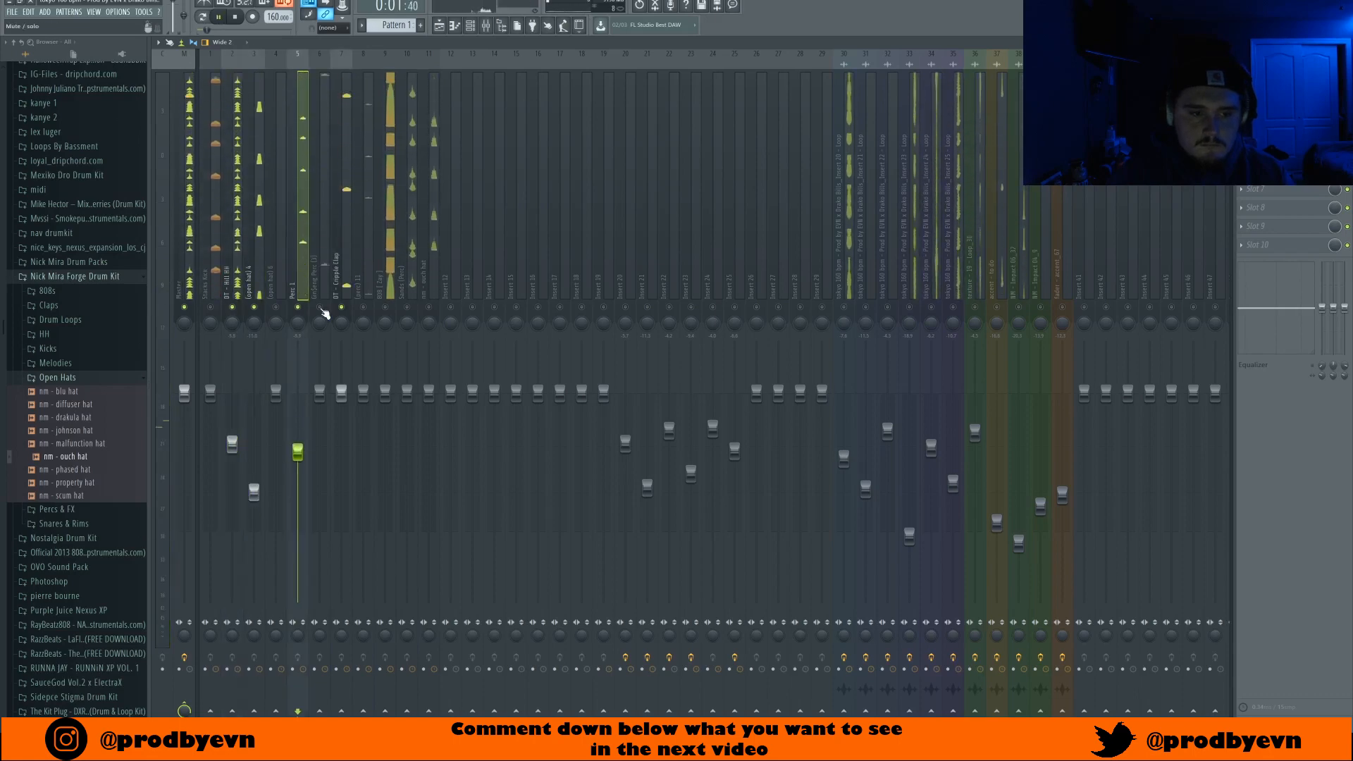
Step: Open the playlist and review the split per-channel patterns from Stacks Kick down to Omnisphere #4
key("F5")
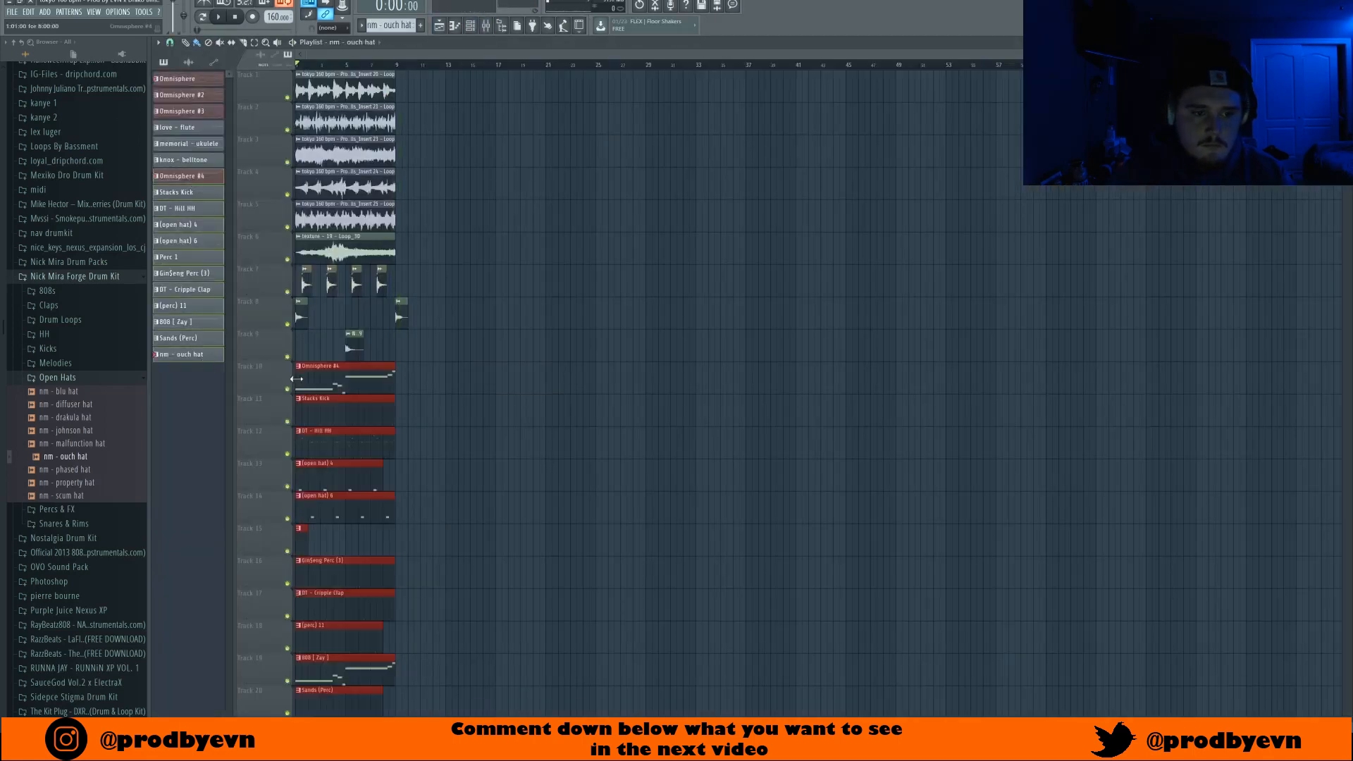
scroll(334, 452, "down", 7)
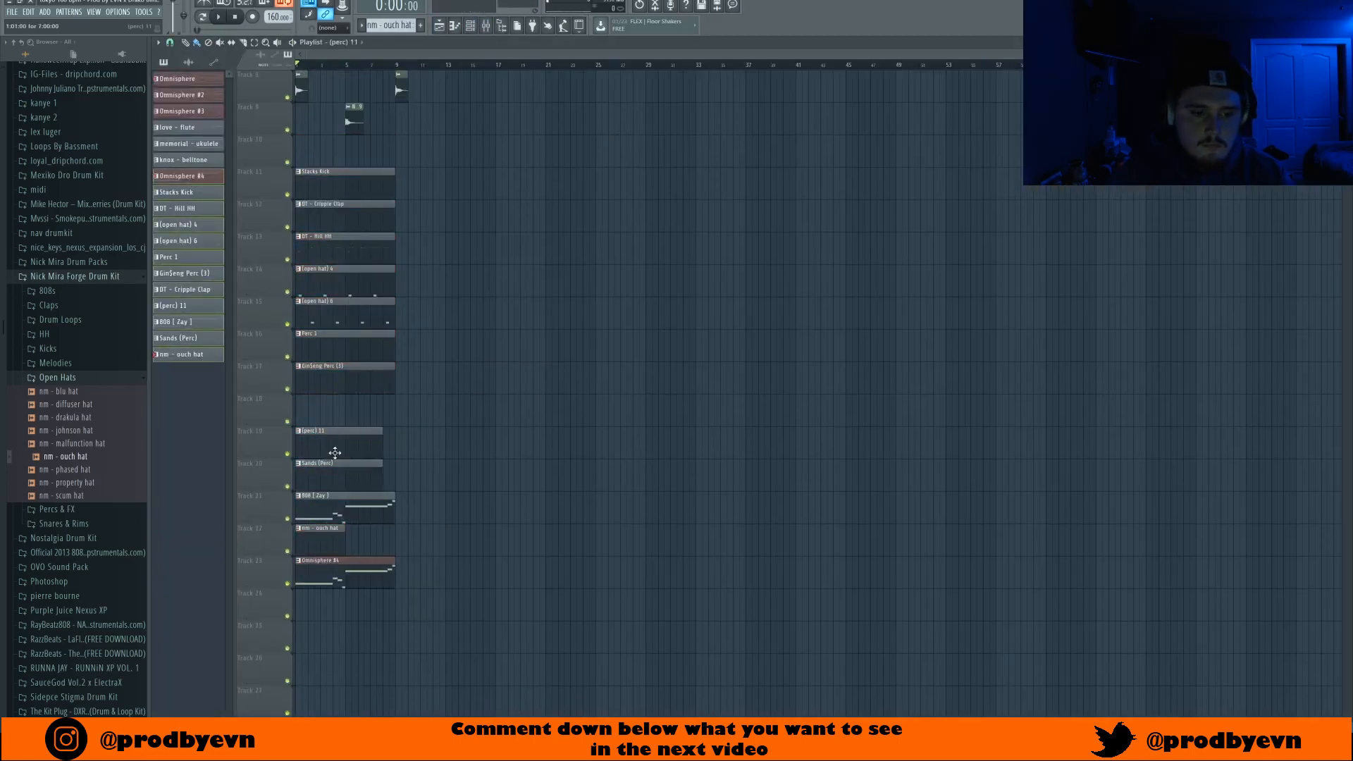